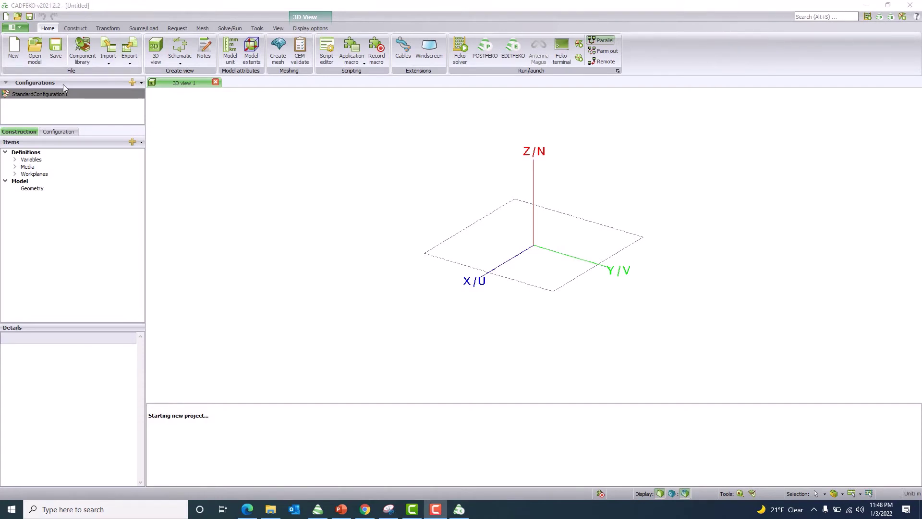
Step: Filter the component library for "Horn" and choose the pyramidal horn antenna to configure
click(81, 50)
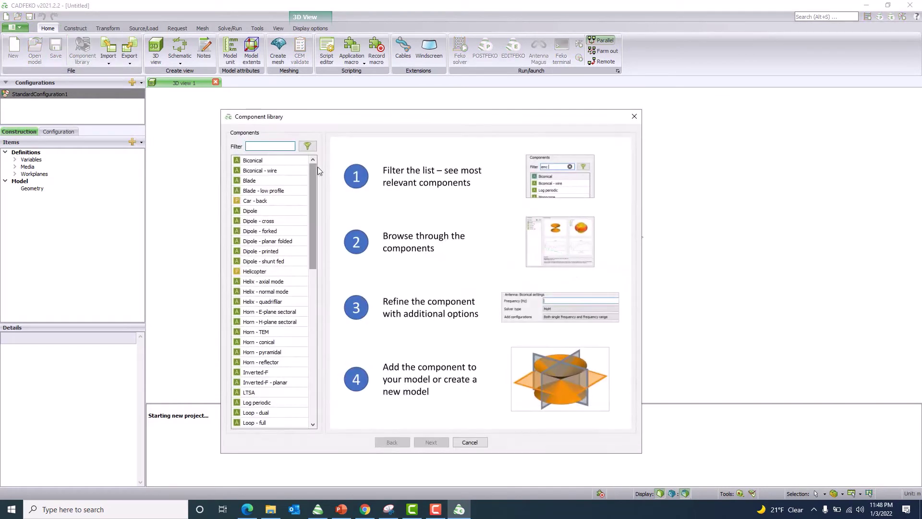
drag(296, 117, 250, 98)
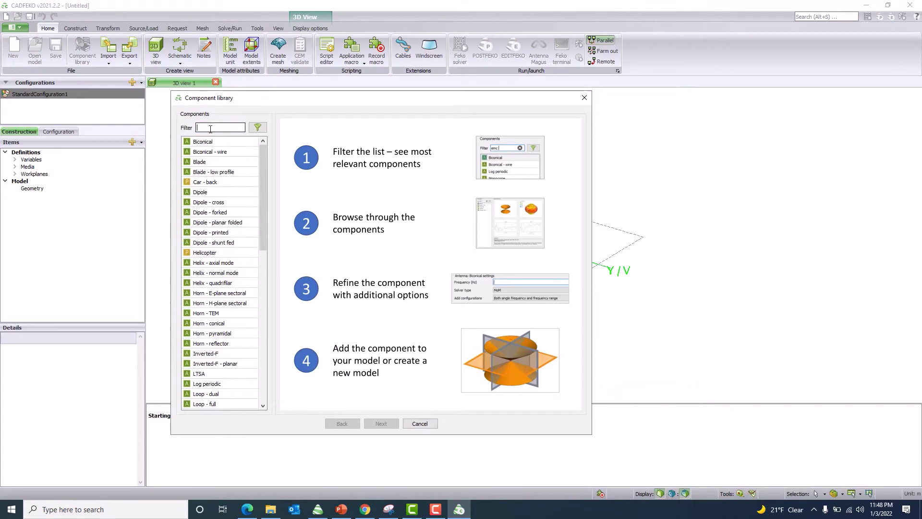
text(Horn)
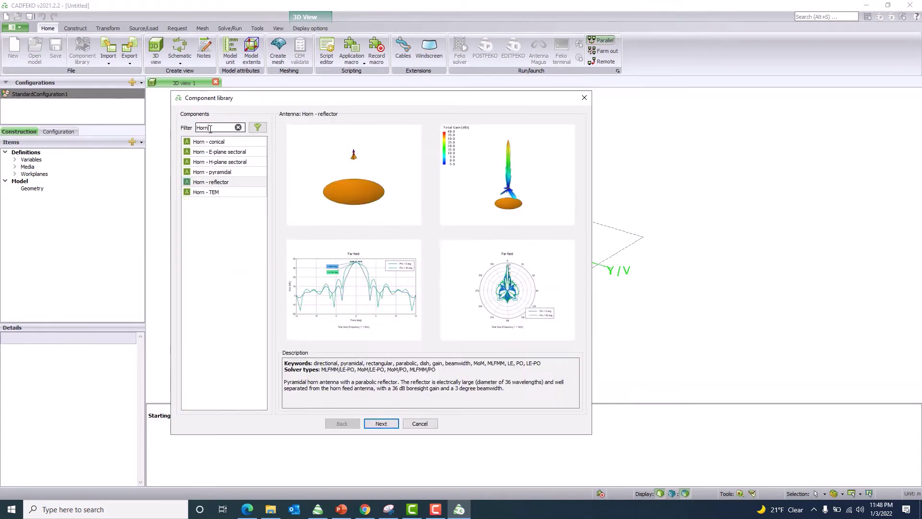
click(217, 173)
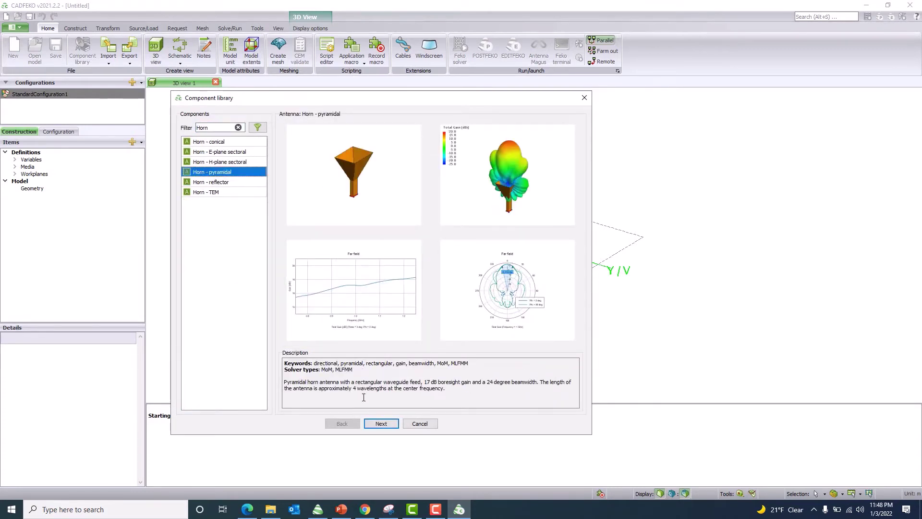
click(381, 423)
Step: Add the pyramidal horn at 1e9 Hz with only a single-frequency configuration, accepting the default alignment
click(303, 126)
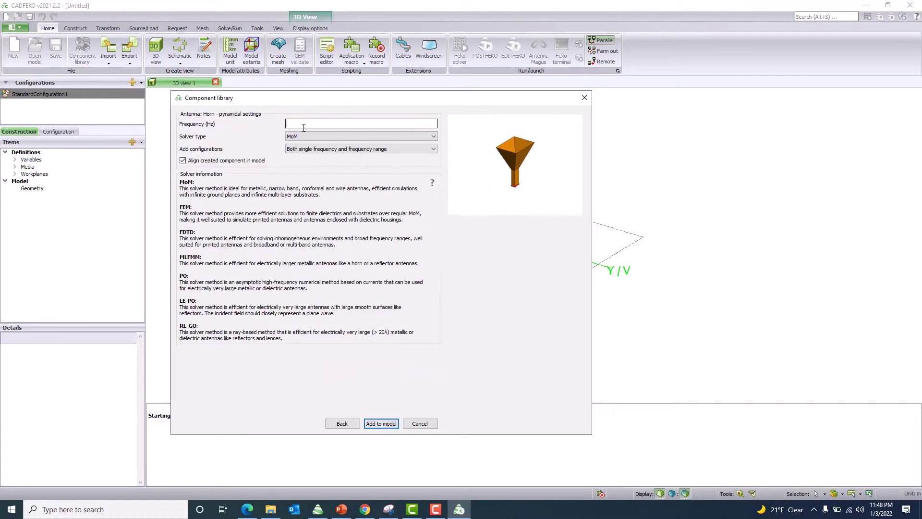
text(1e9)
click(328, 149)
click(326, 164)
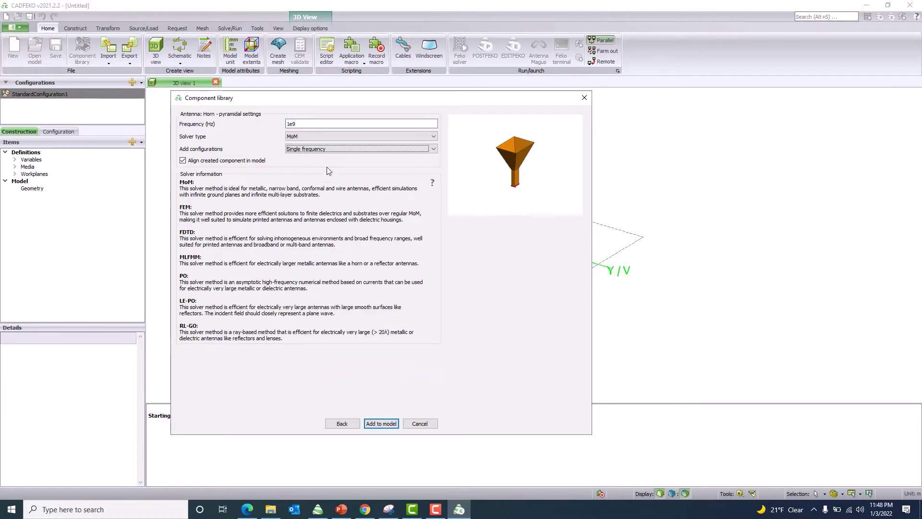
click(382, 424)
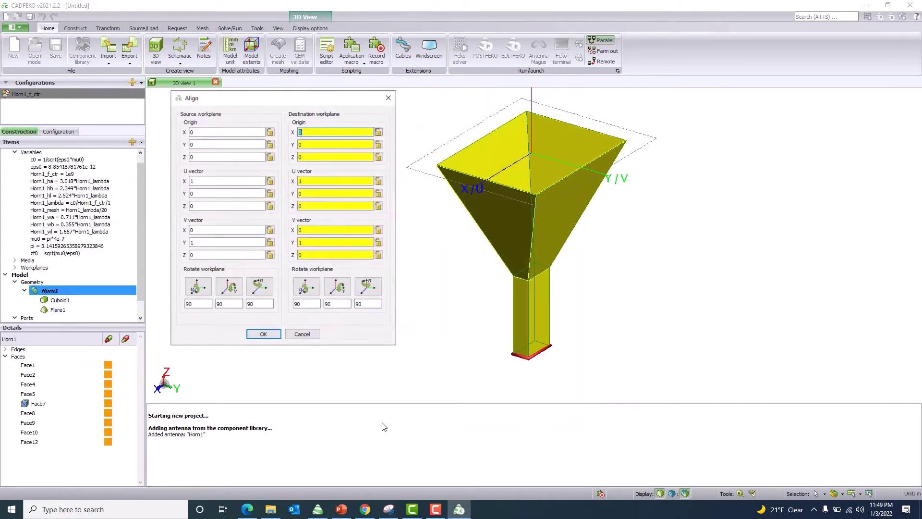
click(263, 334)
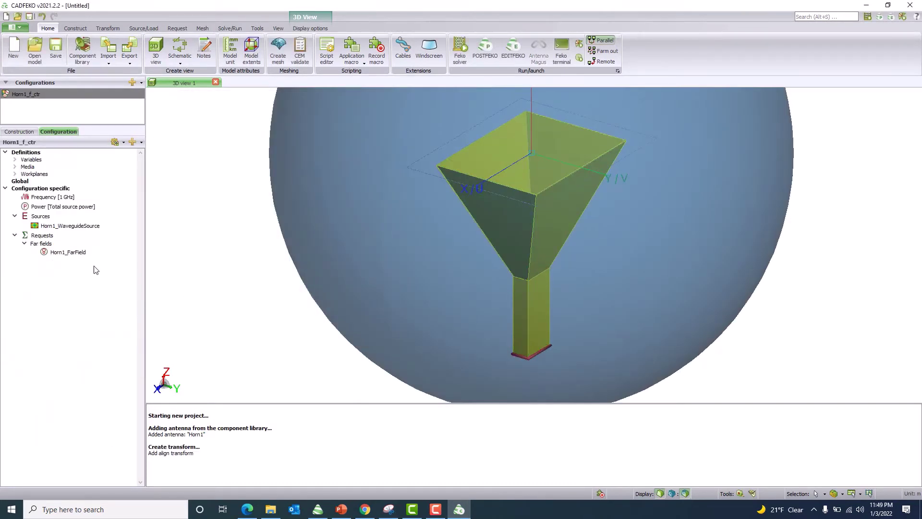
Step: Enable export of fields to an ASCII file (*.ffe) in the Horn1_FarField request
double_click(79, 254)
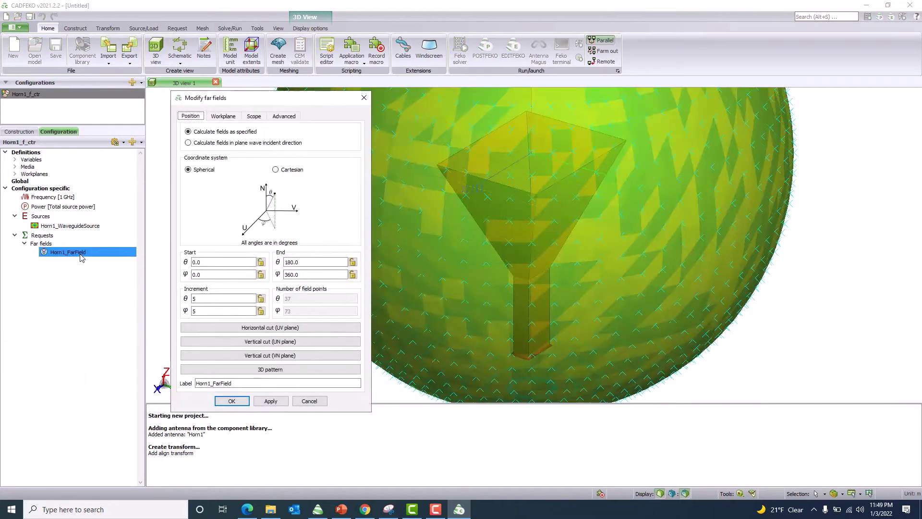
click(291, 117)
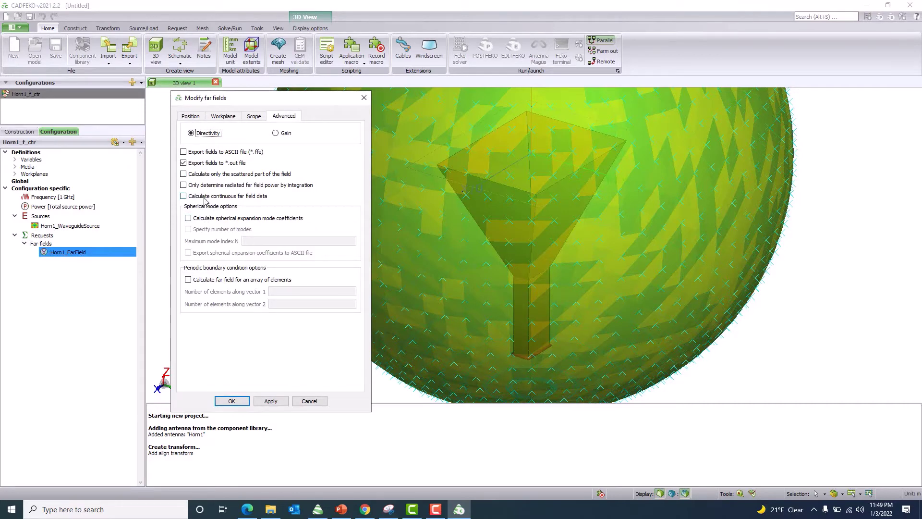
click(184, 153)
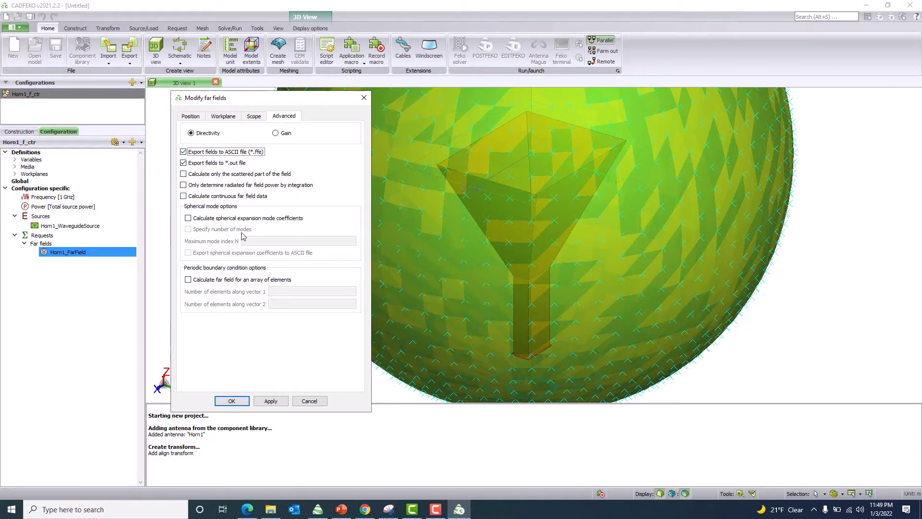
click(270, 400)
click(236, 405)
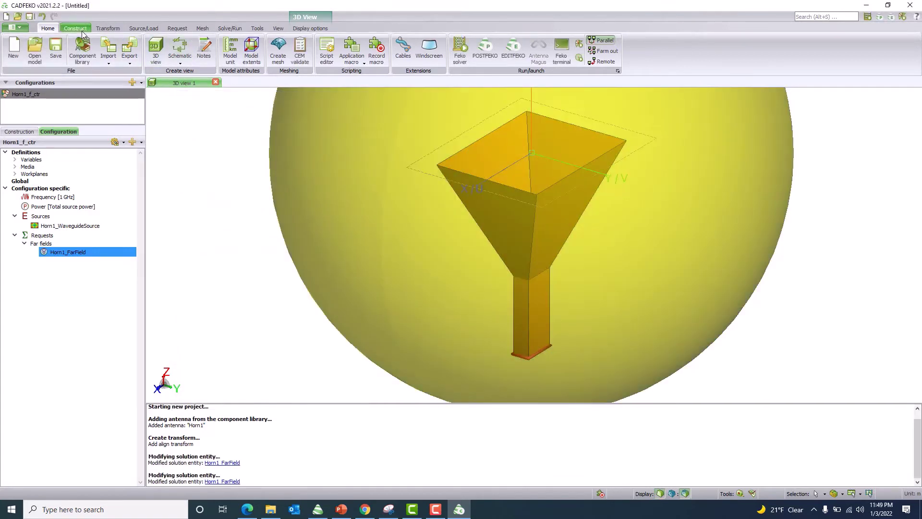
Step: Mesh the entire horn model with the Coarse mesh size
click(203, 29)
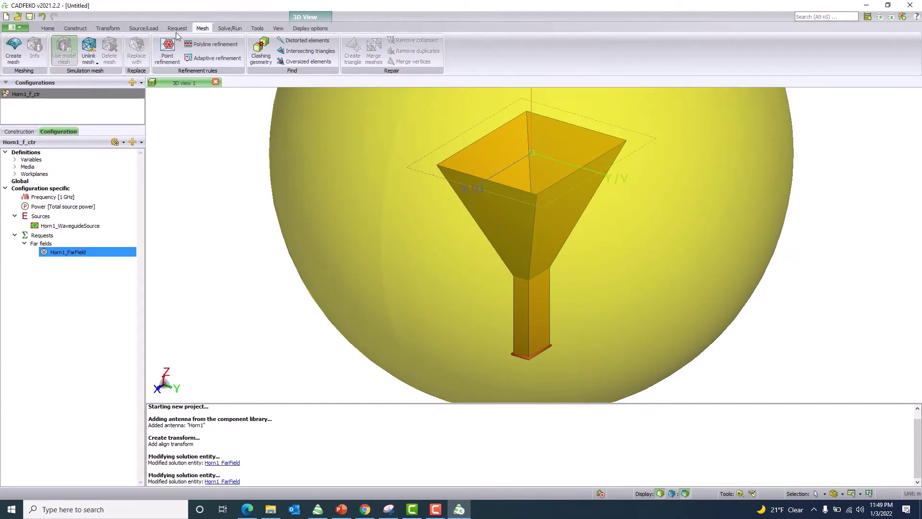
click(13, 49)
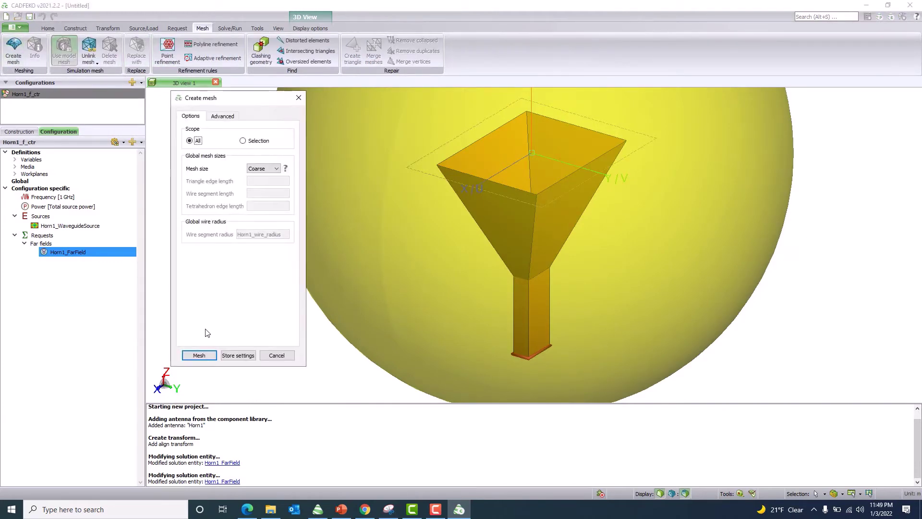
click(200, 356)
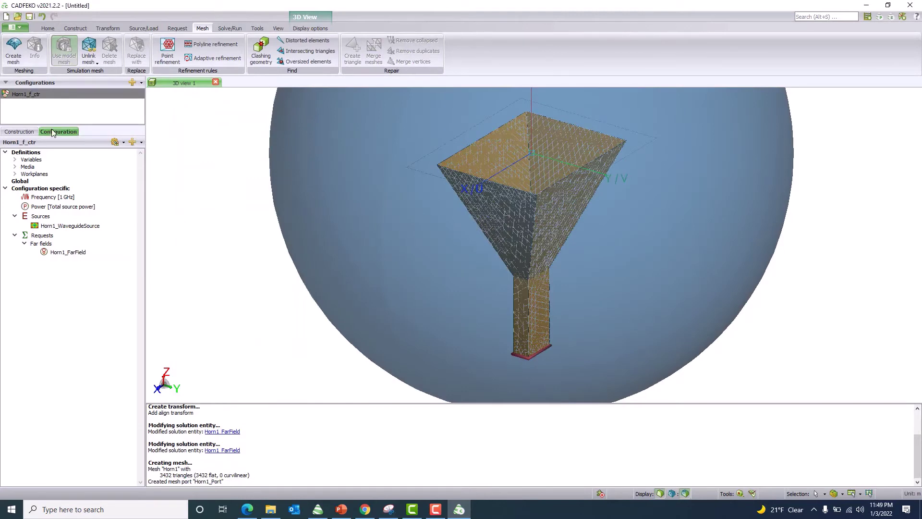
Step: Save the project as Horn_Antenna in the Far_Field_Source folder inside Desktop > Horn_Antenna_1GHz
click(19, 27)
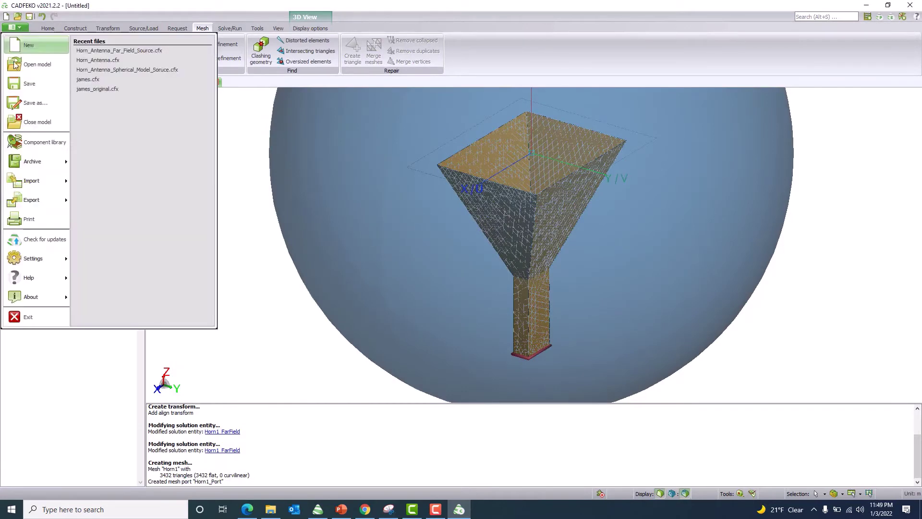
click(16, 109)
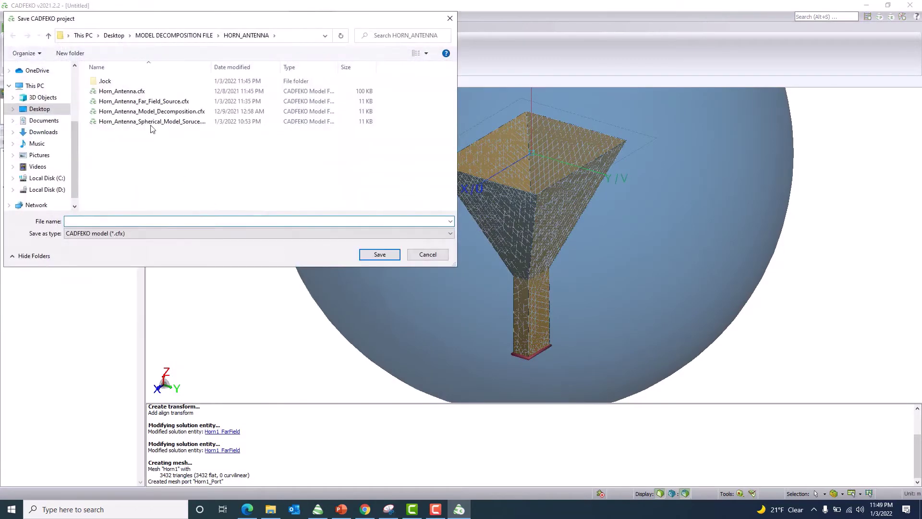
click(114, 36)
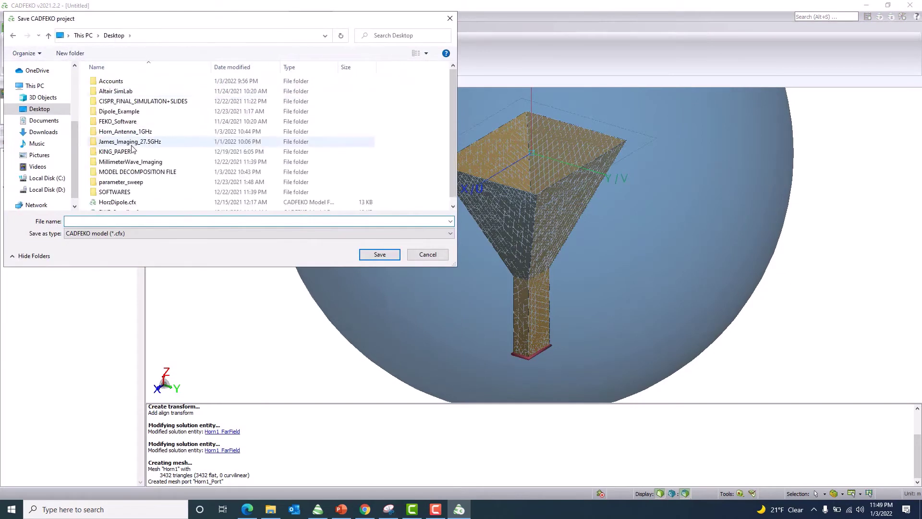
double_click(129, 135)
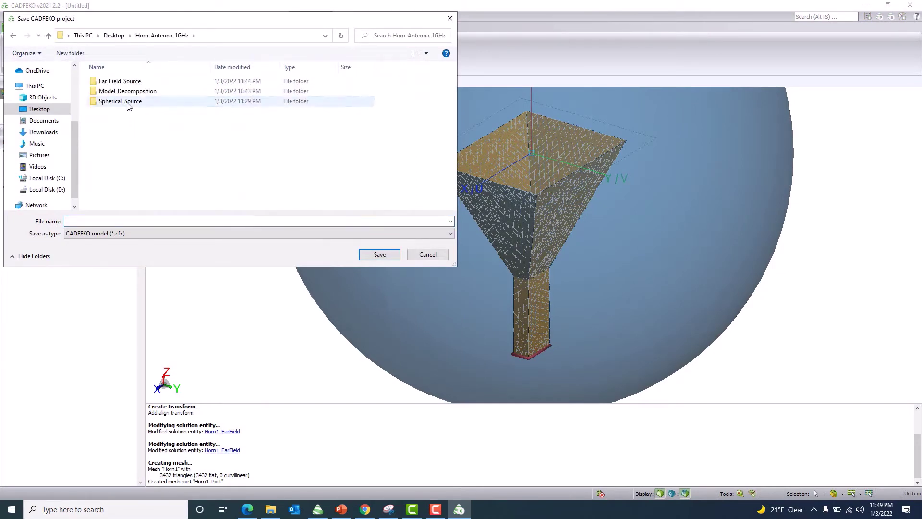
double_click(127, 102)
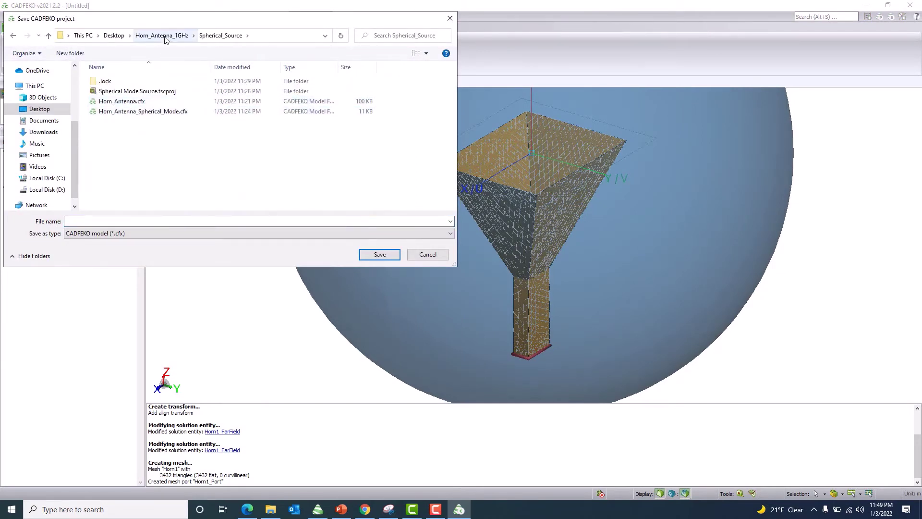
click(161, 35)
double_click(128, 83)
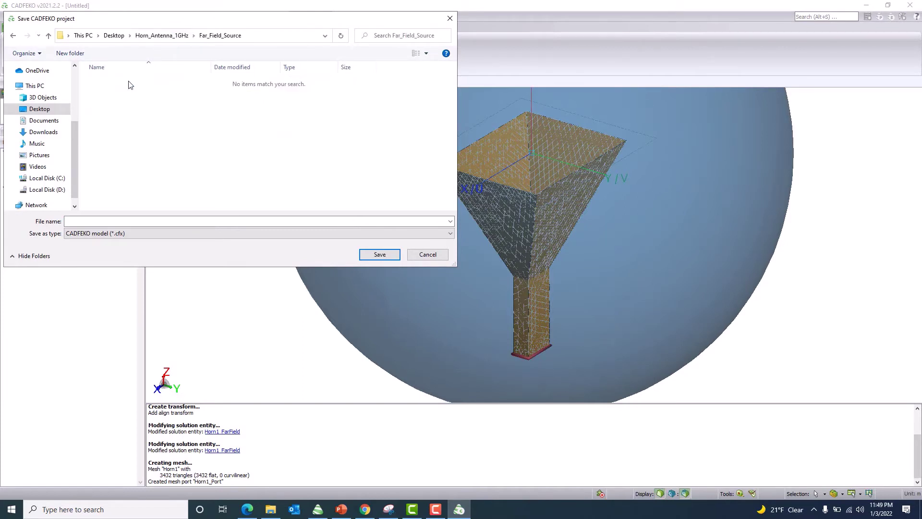
click(99, 221)
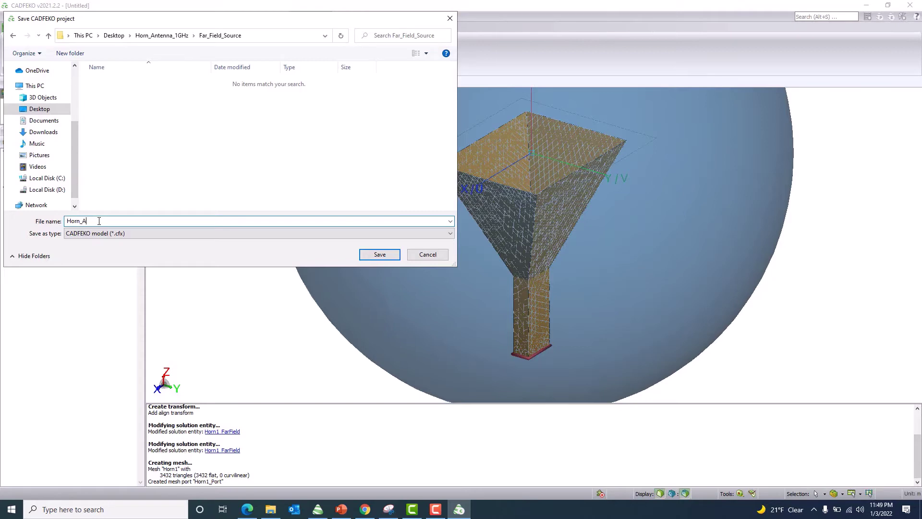
text(Horn_Antenna)
key(Return)
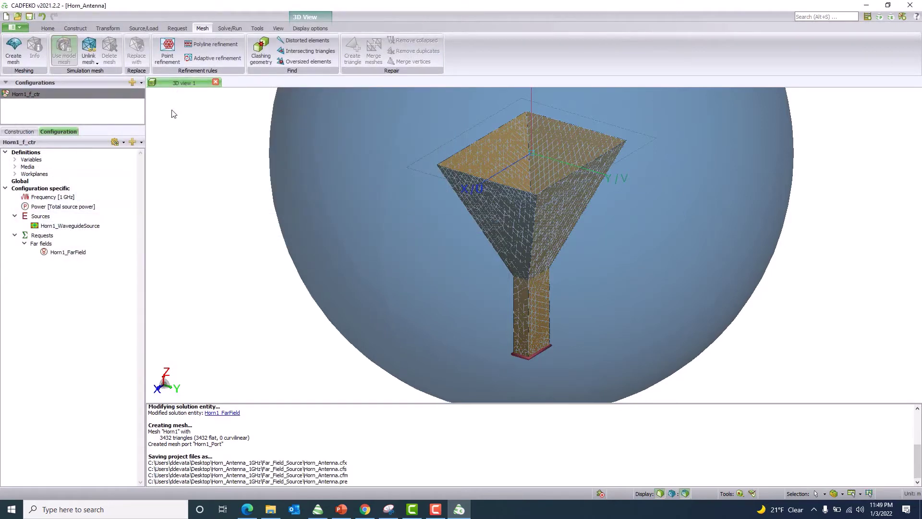
Step: Run the Feko solver on the horn antenna model and dismiss the finished run
click(222, 30)
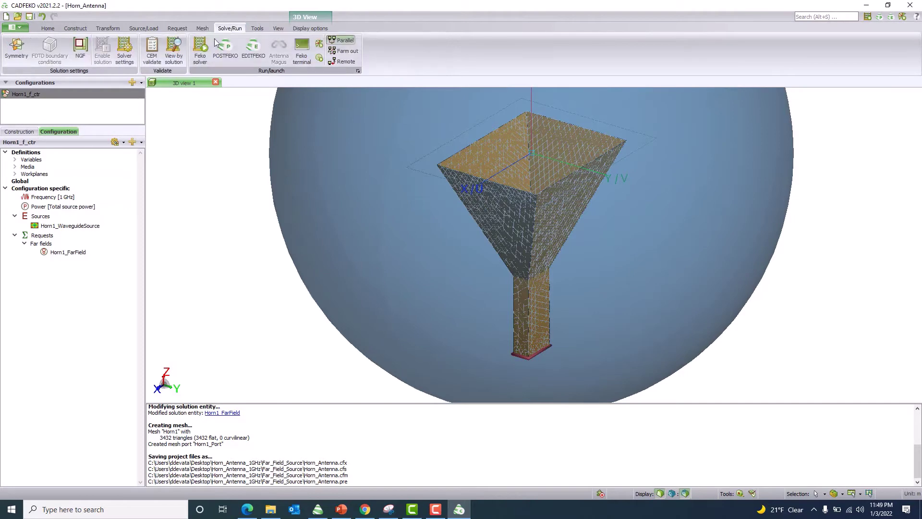
click(200, 48)
drag(444, 228, 228, 151)
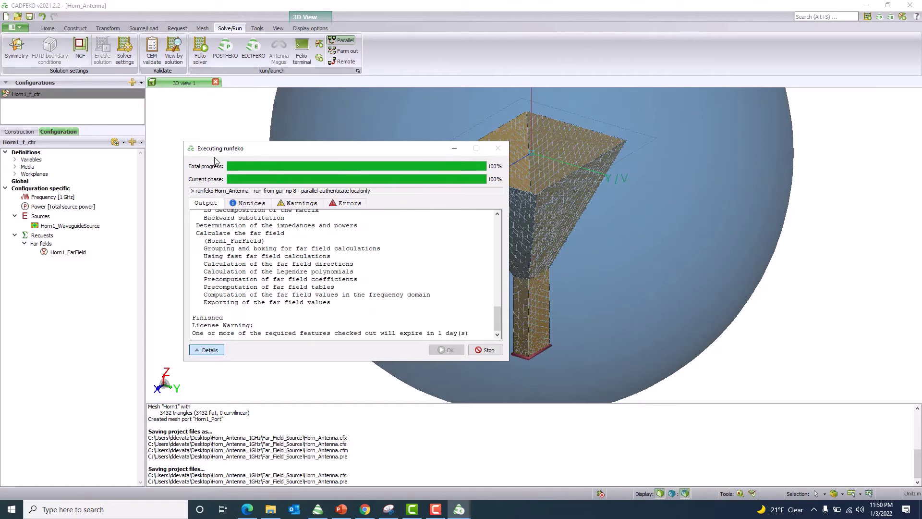
click(447, 350)
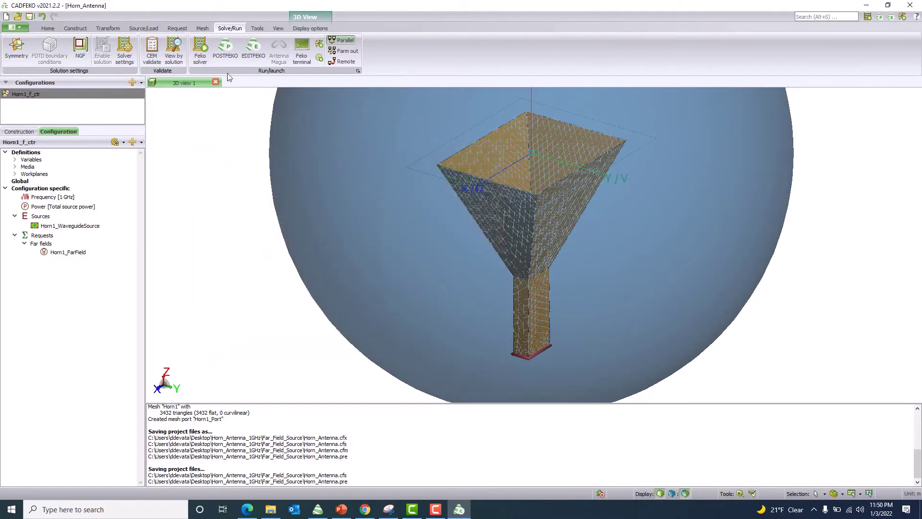
Step: Switch to POSTFEKO and add the Horn1_FarField result to the 3D view
click(226, 58)
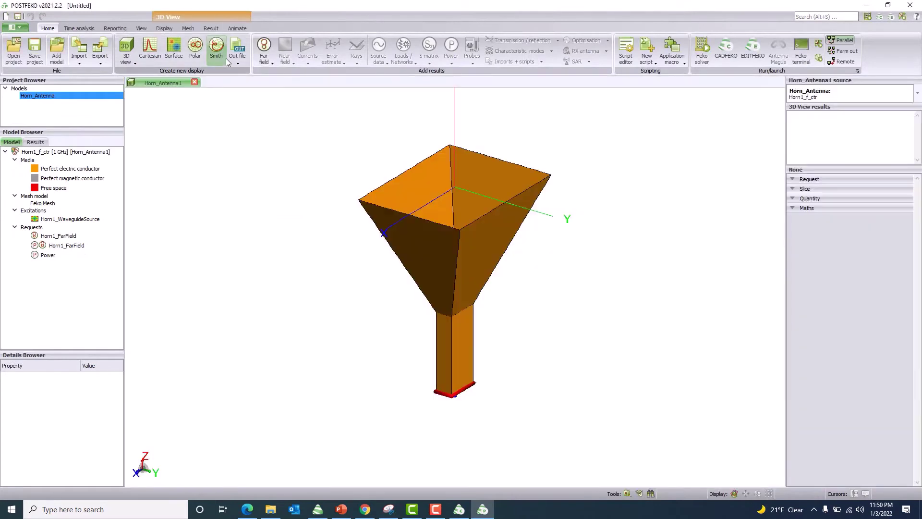
click(263, 48)
click(269, 90)
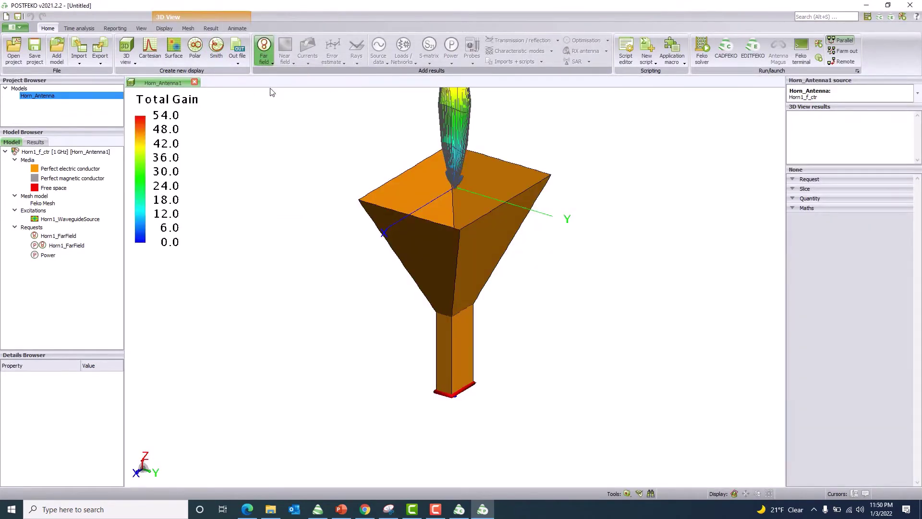
Step: Display the horn's far-field total gain in dB
drag(633, 324, 394, 170)
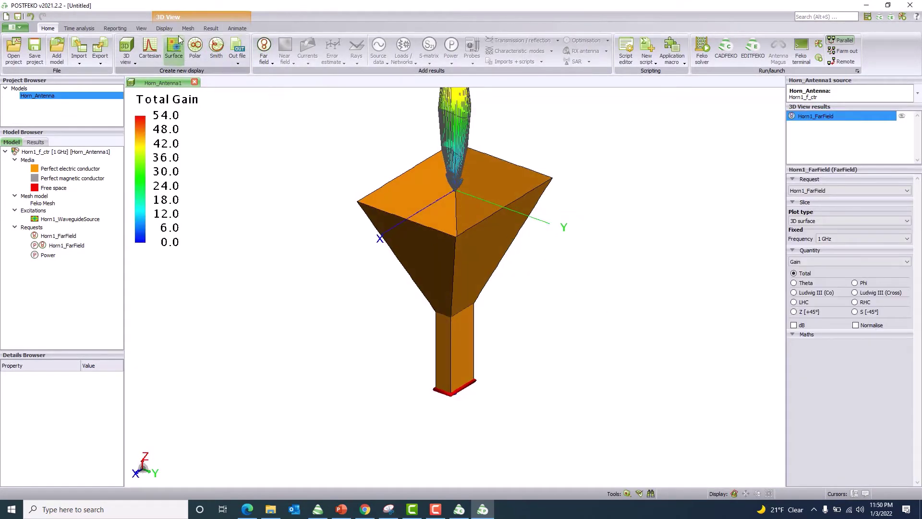
click(141, 28)
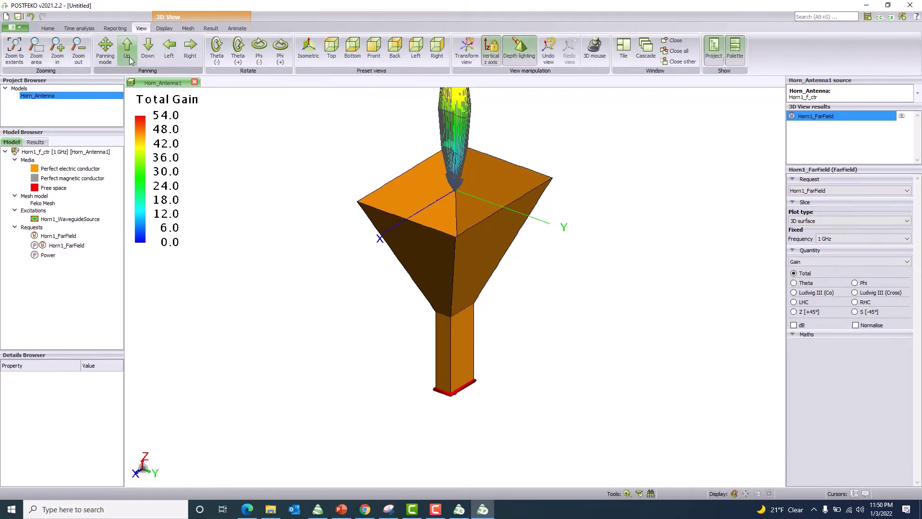
click(106, 58)
drag(564, 226, 350, 291)
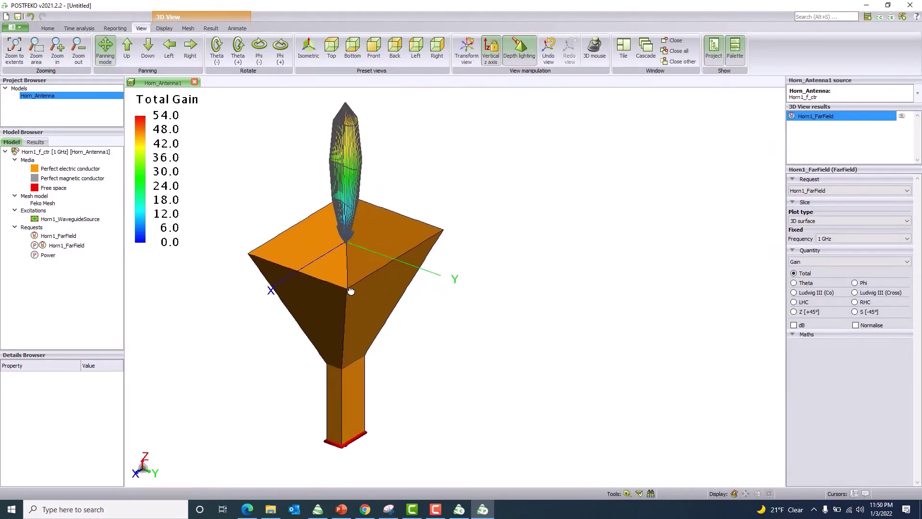
click(793, 325)
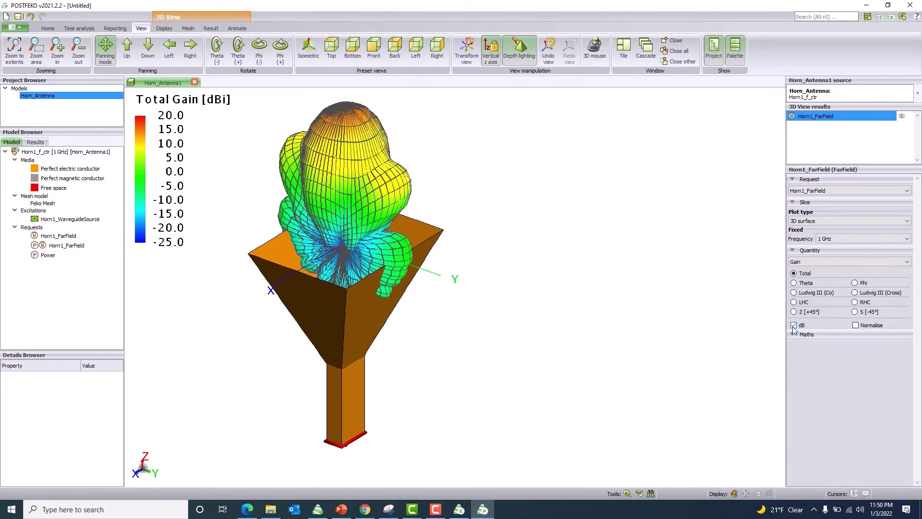
Step: Hide the grid lines on the far-field pattern and set its opacity to 60 %
click(211, 28)
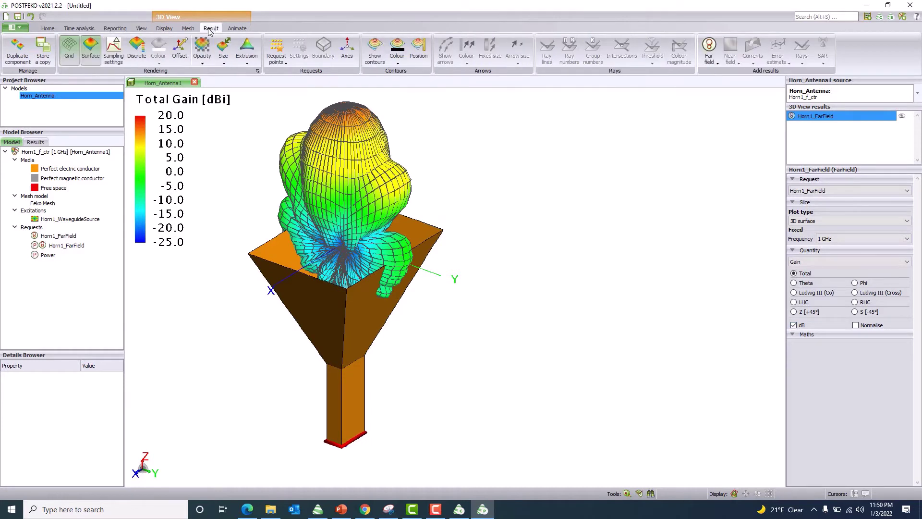
click(70, 48)
click(202, 57)
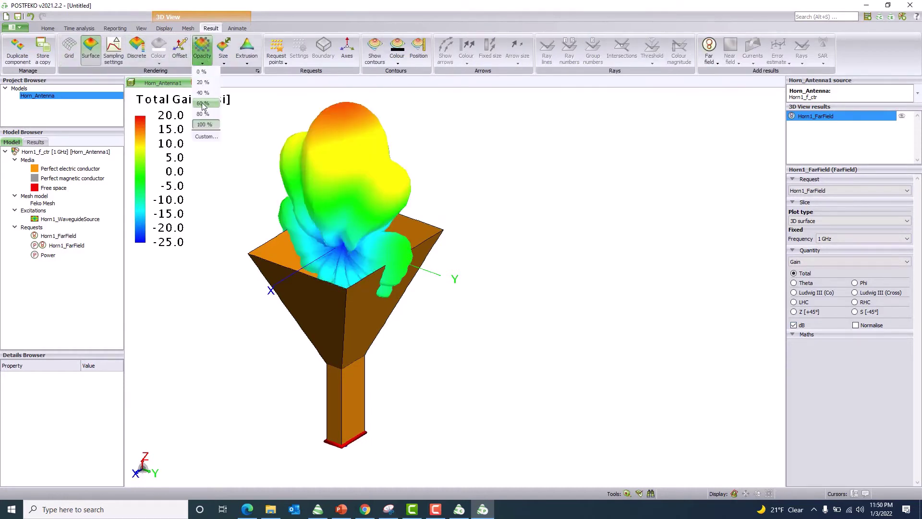
click(202, 103)
middle_drag(320, 208, 322, 230)
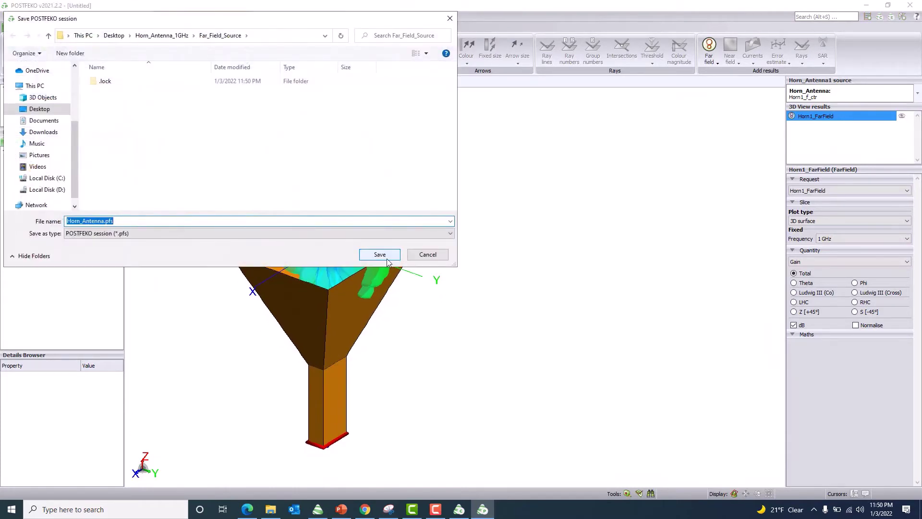
Step: Save the POSTFEKO session as Horn_Antenna.pfs in the Far_Field_Source folder
click(384, 255)
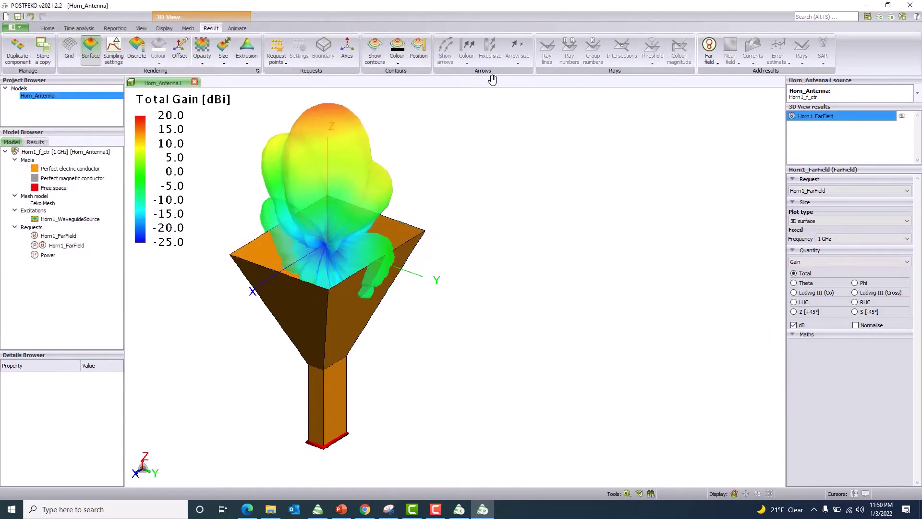
Step: Switch to File Explorer and look for the exported .ffe file in Horn_Antenna_1GHz > Far_Field_Source
click(270, 509)
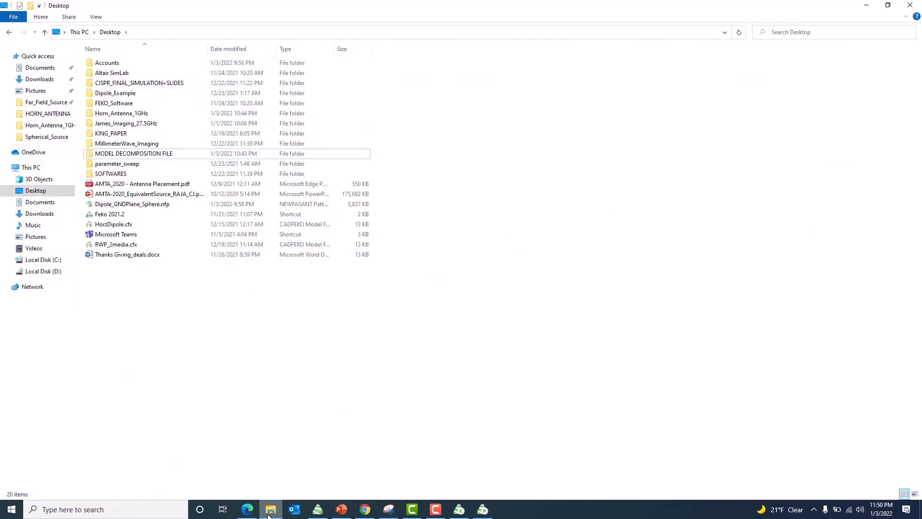
double_click(136, 115)
double_click(133, 63)
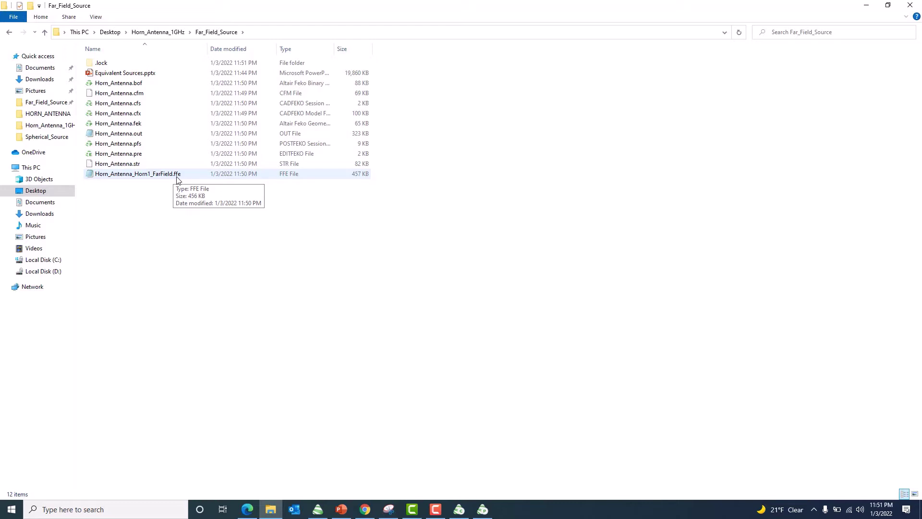
Step: Minimise the open windows, launch another CADFEKO instance from the Altair Feko launcher and create a new model in it
click(865, 4)
click(866, 5)
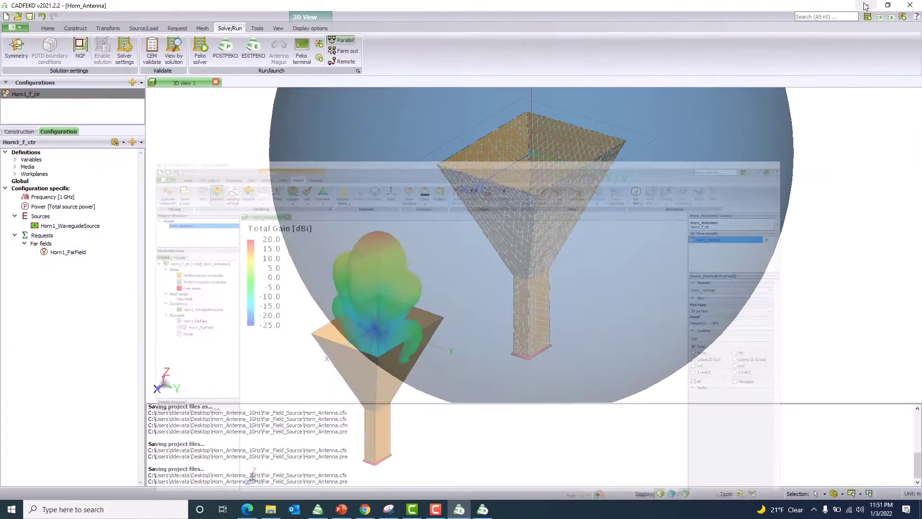
click(866, 5)
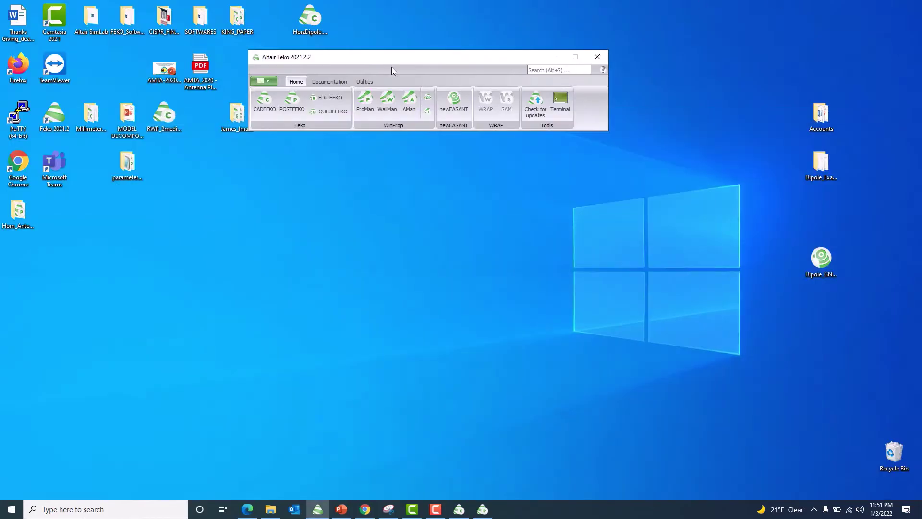
click(264, 102)
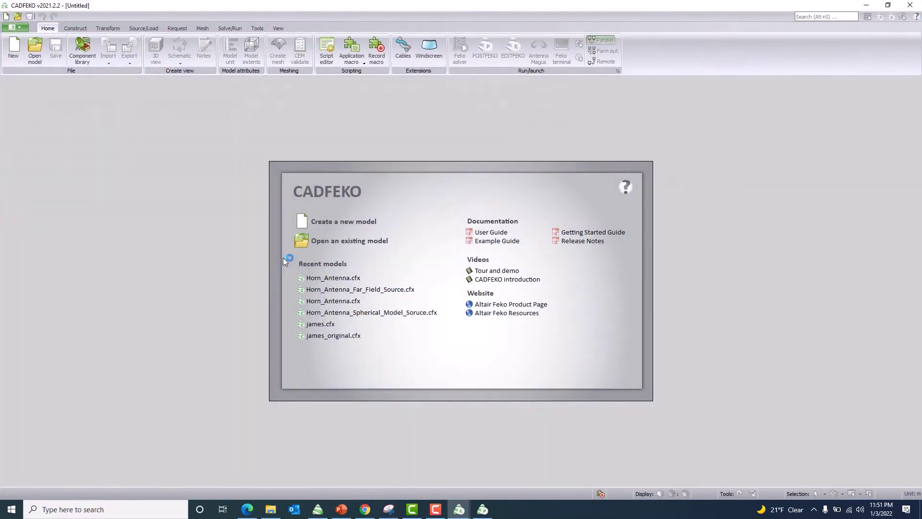
click(352, 222)
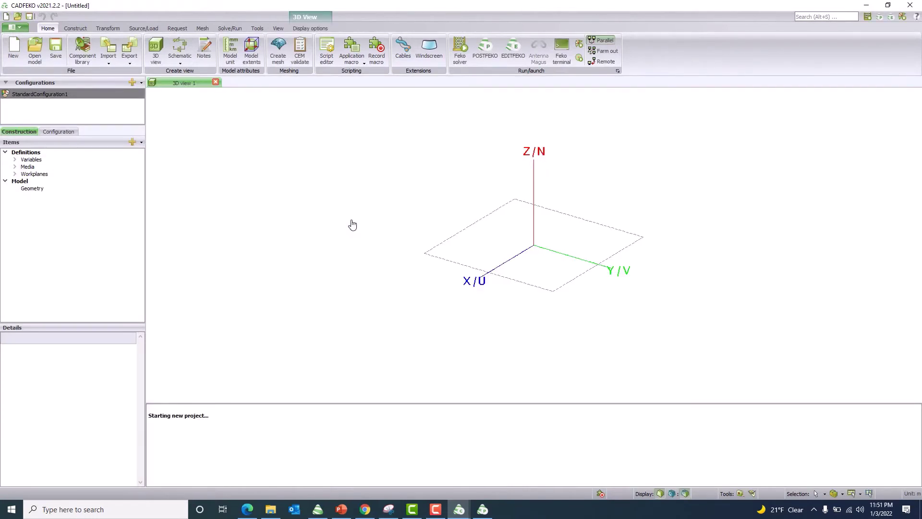
Step: Start defining far field data from a Feko Solver file and load Horn_Antenna_Horn1_FarField.ffe
click(76, 28)
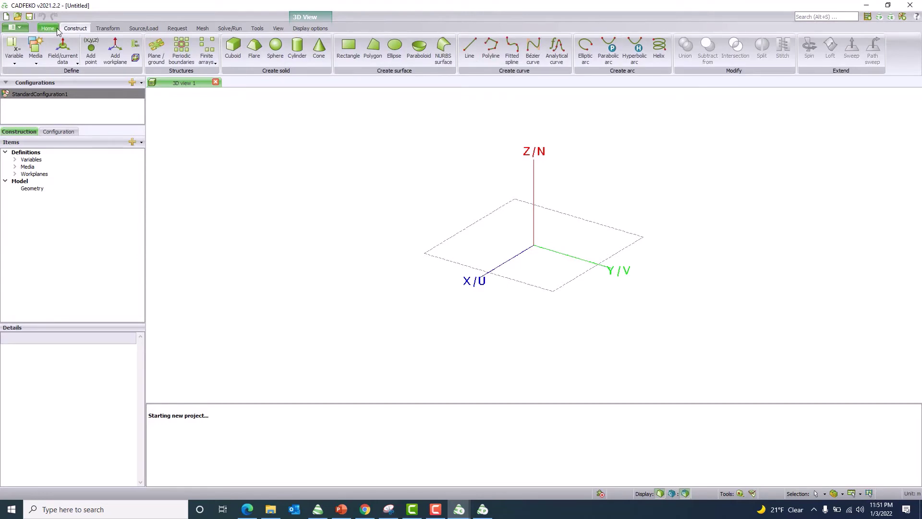
click(71, 63)
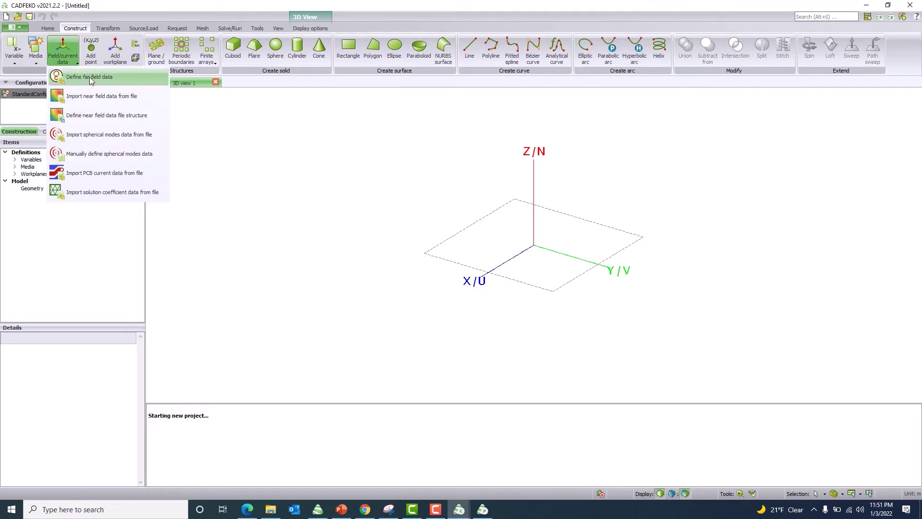
click(90, 77)
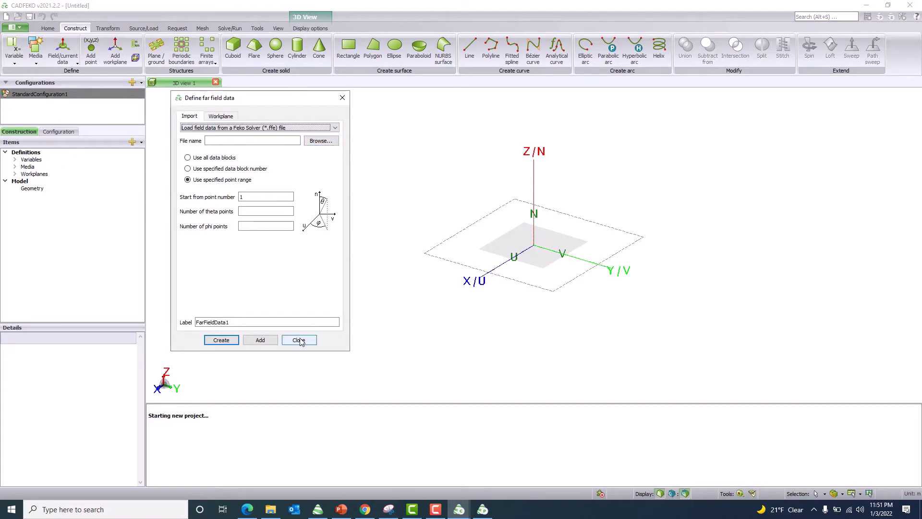
click(321, 142)
click(176, 93)
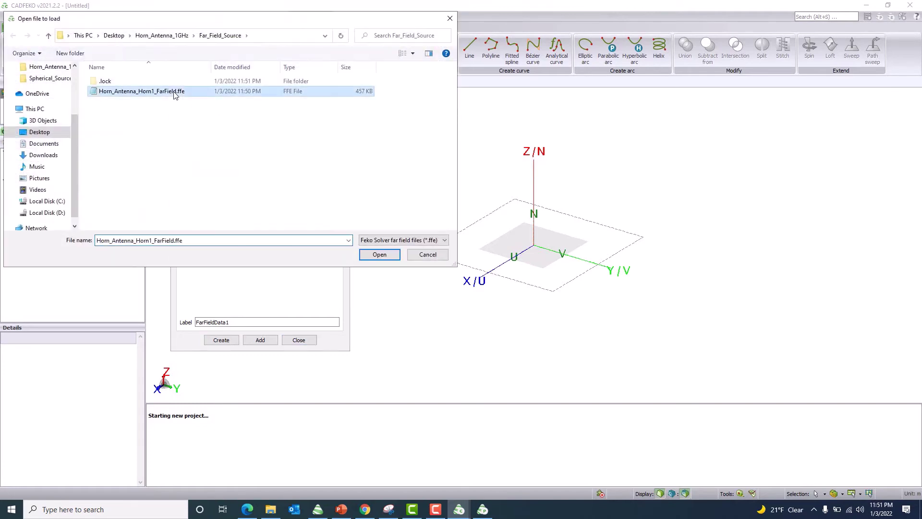
click(380, 254)
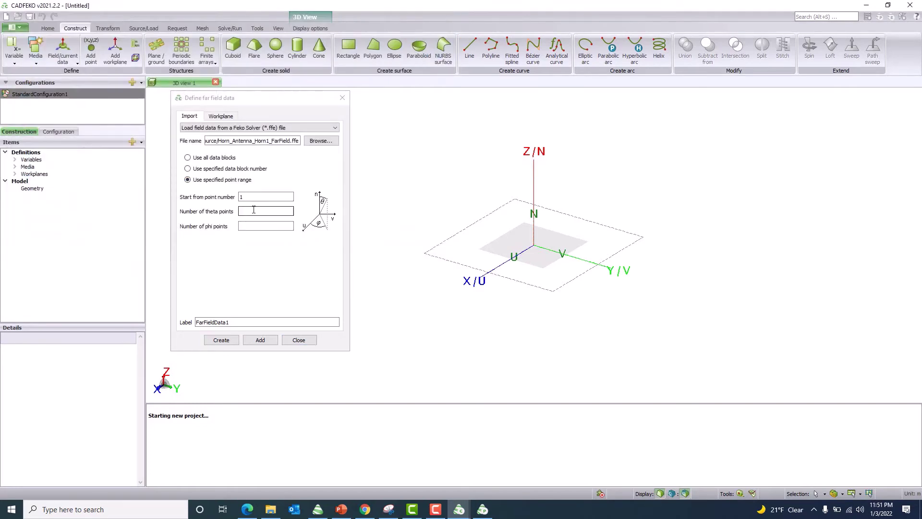
Step: Set the far field data's point range to 37 theta points and 73 phi points
click(253, 212)
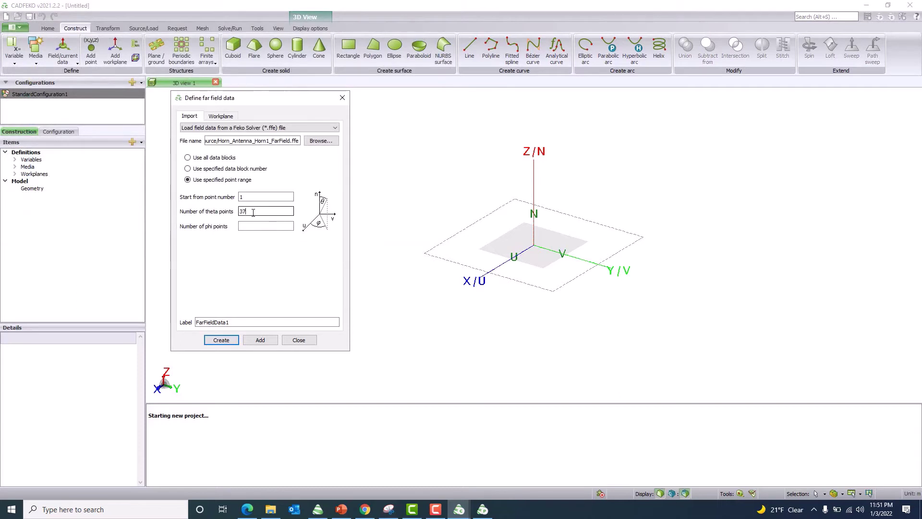
click(247, 225)
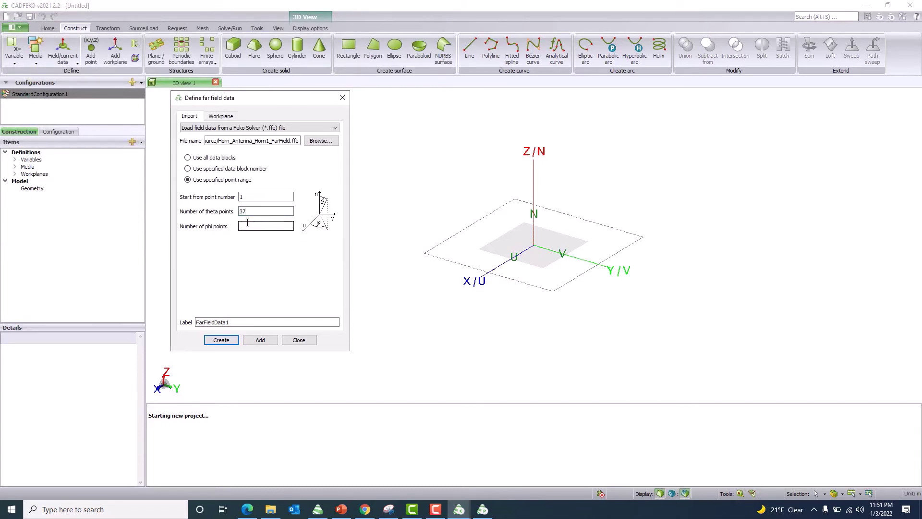
click(403, 307)
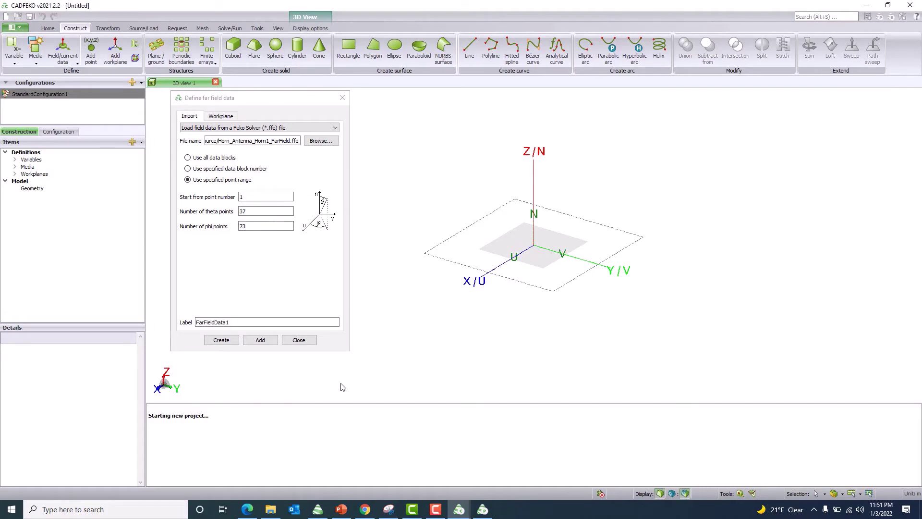
Step: View Horn_Antenna_Horn1_FarField.ffe in Notepad to check its theta and phi sample counts, and return to CADFEKO
click(271, 508)
double_click(165, 173)
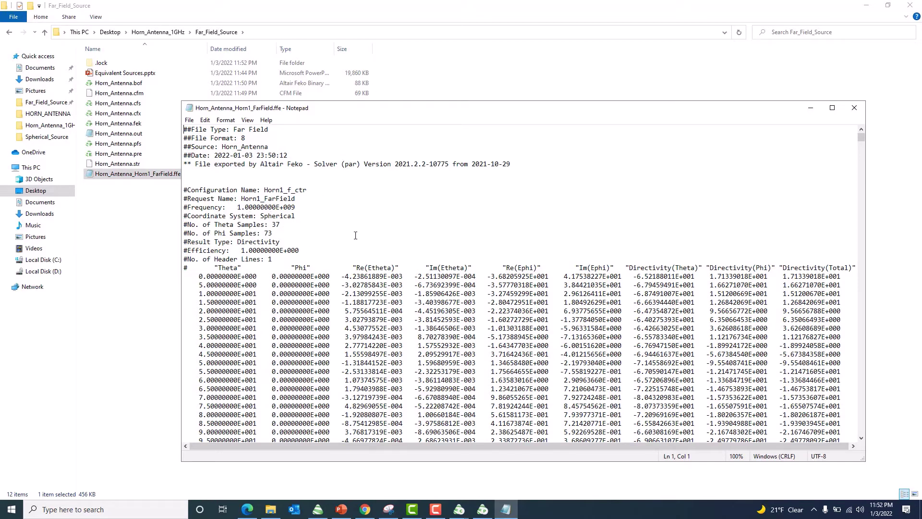
click(866, 5)
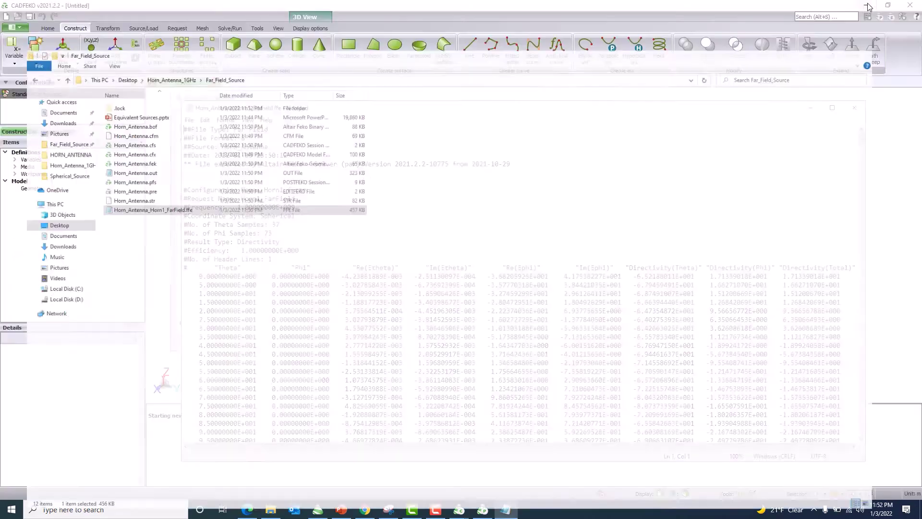
click(816, 108)
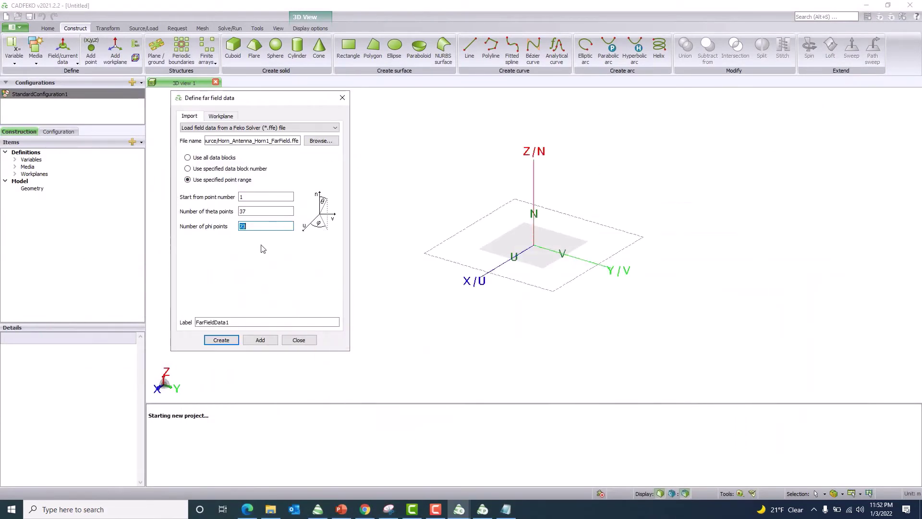
Step: Create the far field data and add a far field point source at the origin that uses it
click(222, 339)
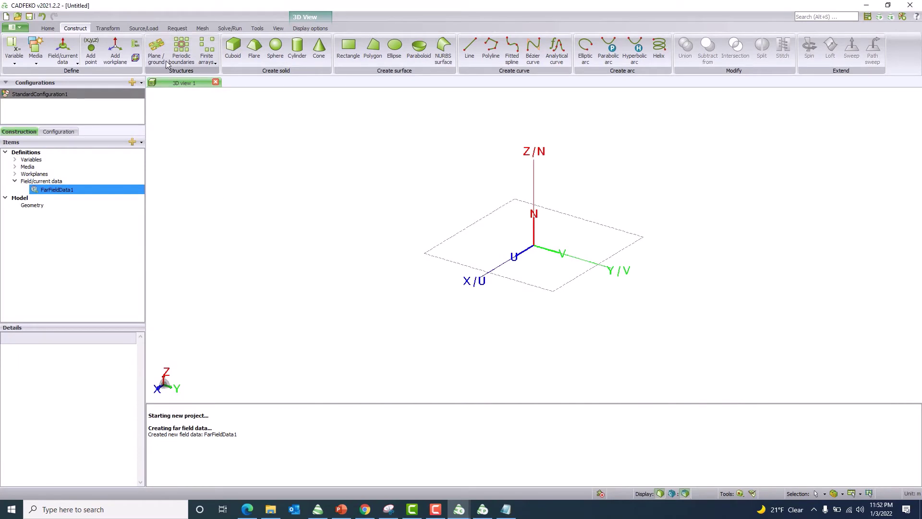
click(154, 28)
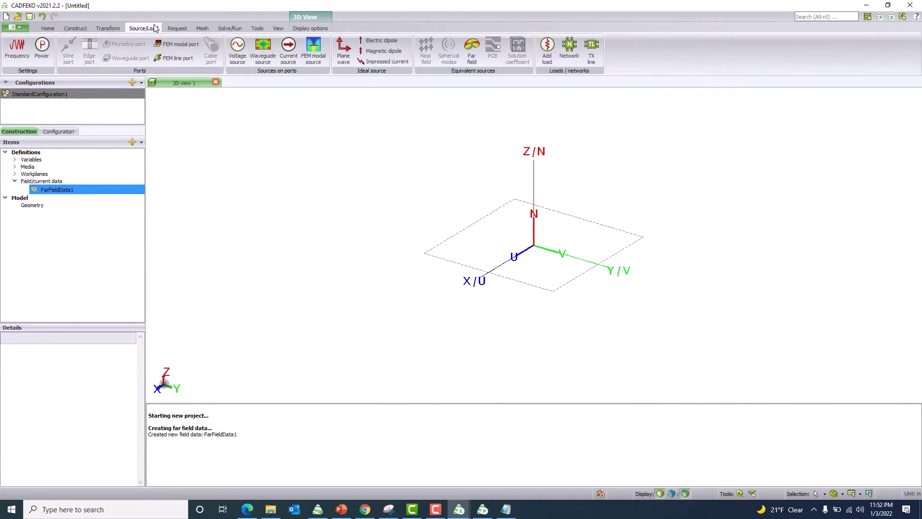
click(472, 57)
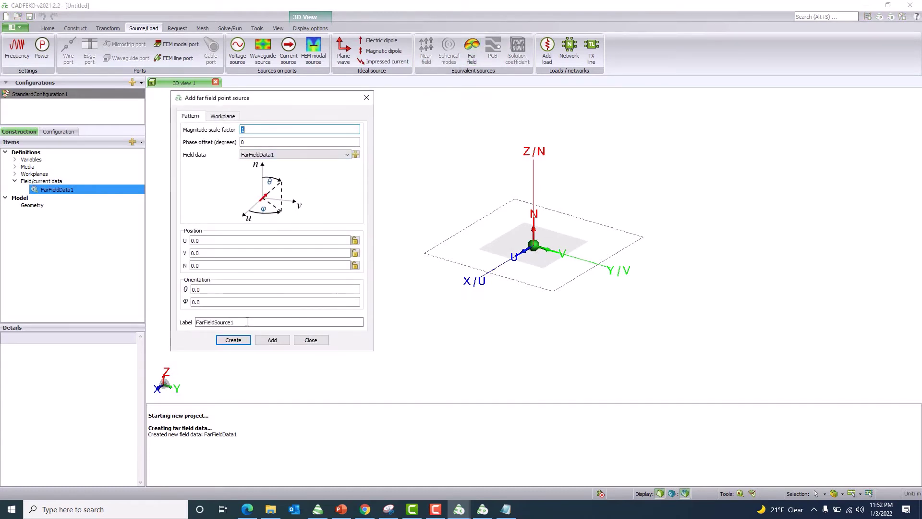
click(227, 341)
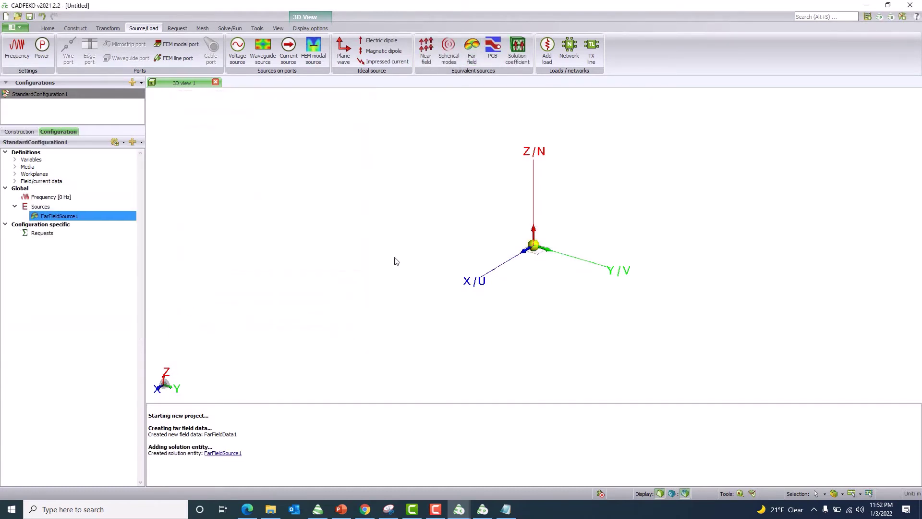
Step: Set the solution to a single frequency of 1e9 Hz
double_click(80, 199)
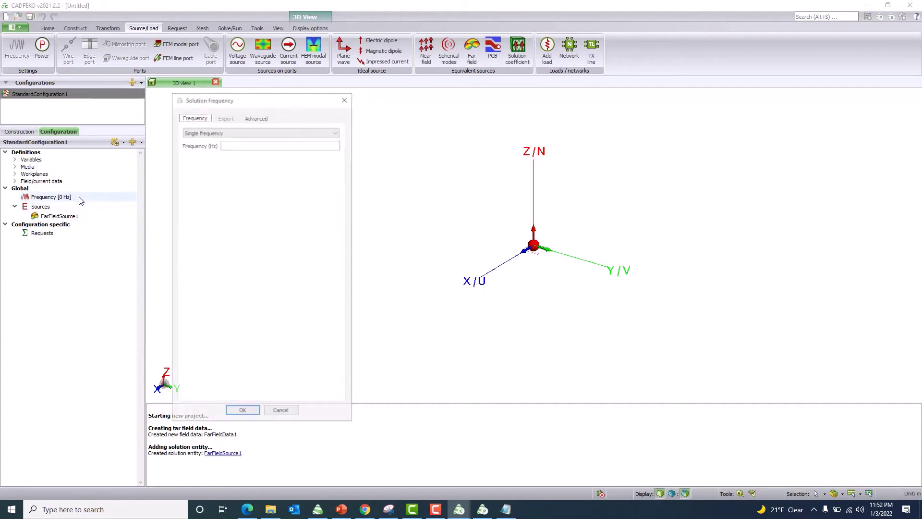
click(255, 144)
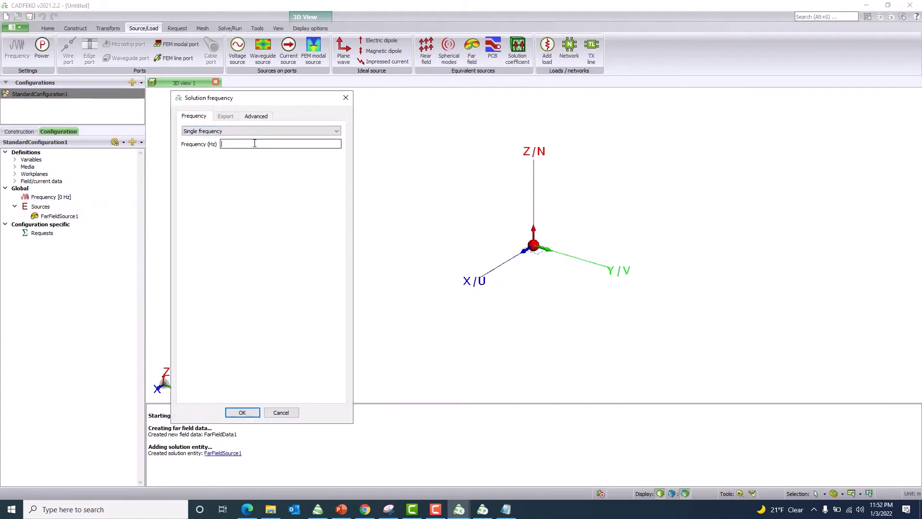
text(1e9)
click(241, 412)
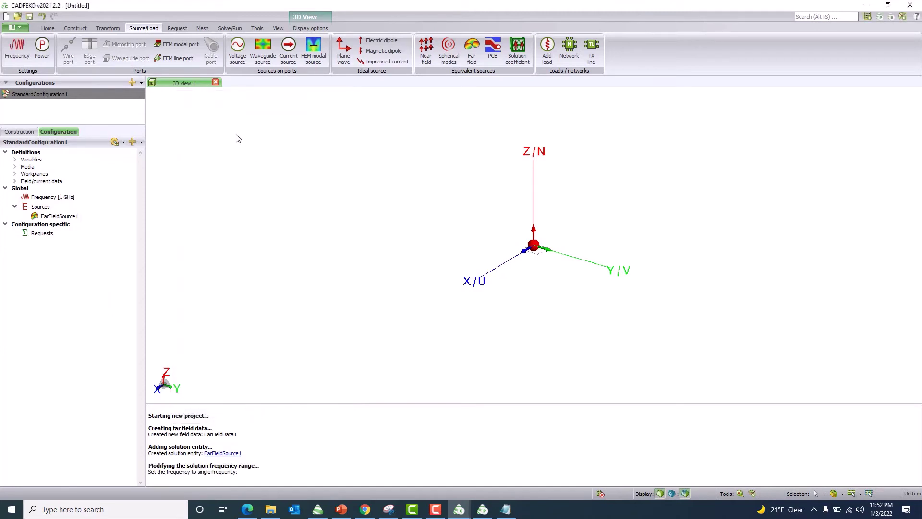
Step: Add a full-sphere far field request to the configuration
click(182, 30)
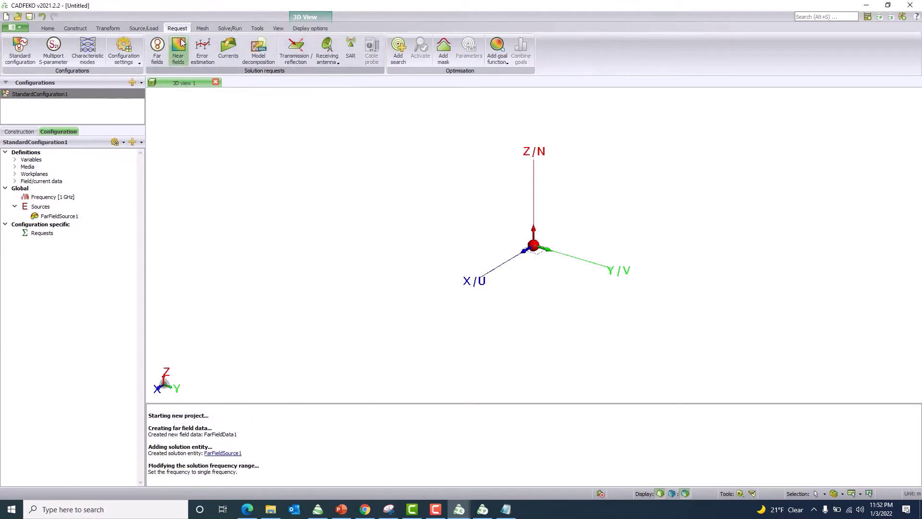
click(158, 53)
click(250, 371)
click(232, 400)
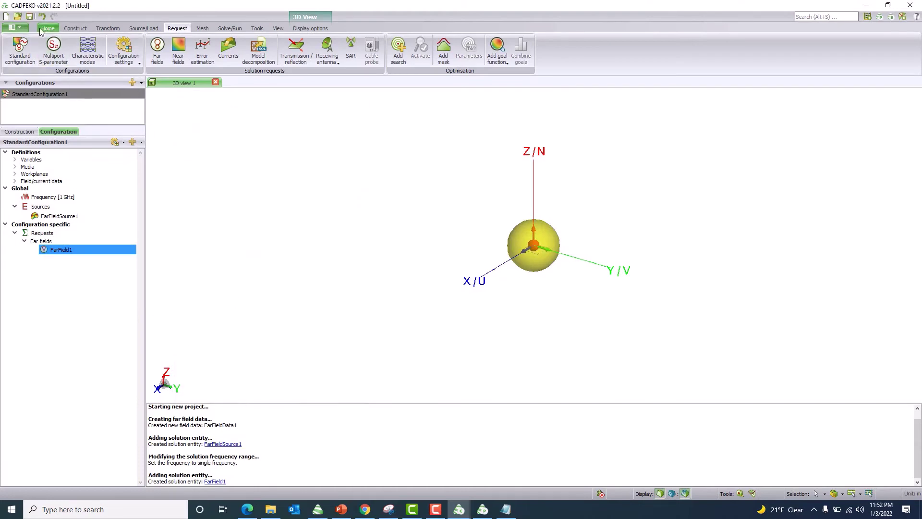
Step: Save the model as Horn_Antenna_FarField_Source in the Far_Field_Source folder
click(22, 28)
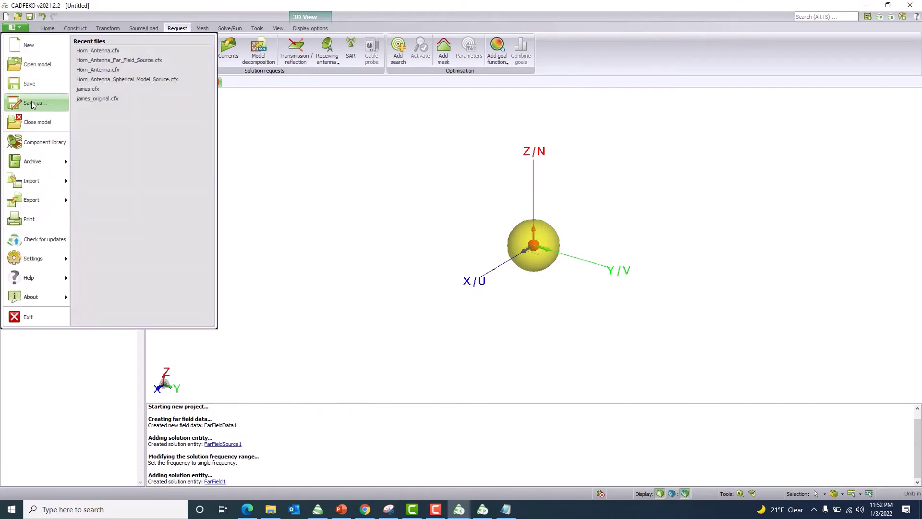
click(34, 102)
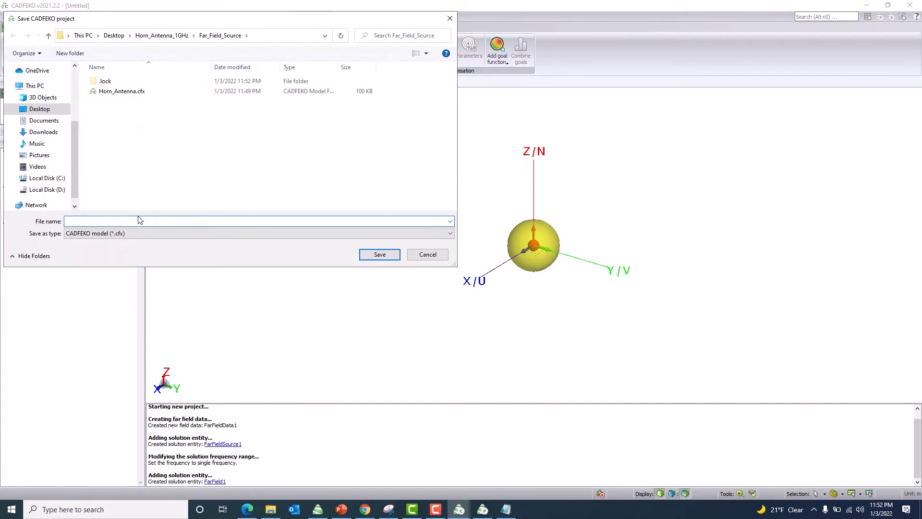
text(Horn_An)
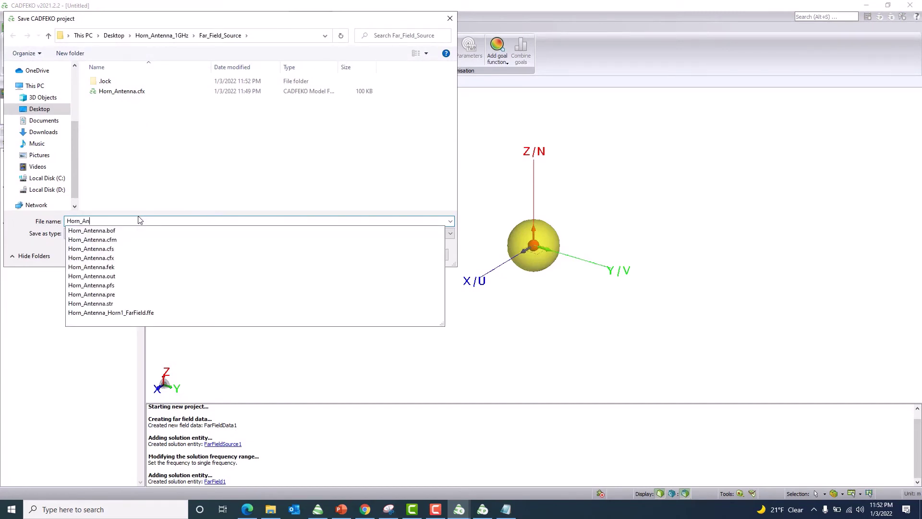
text(tenna_)
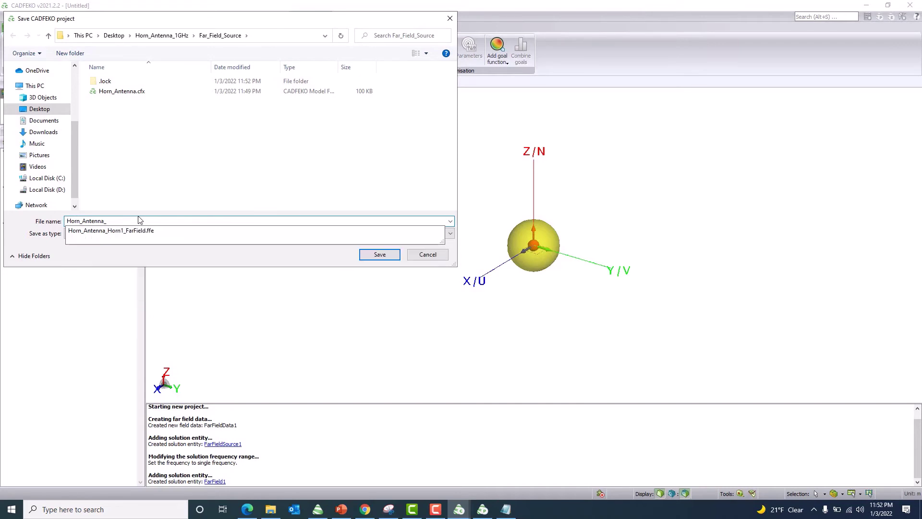
text(FarFi)
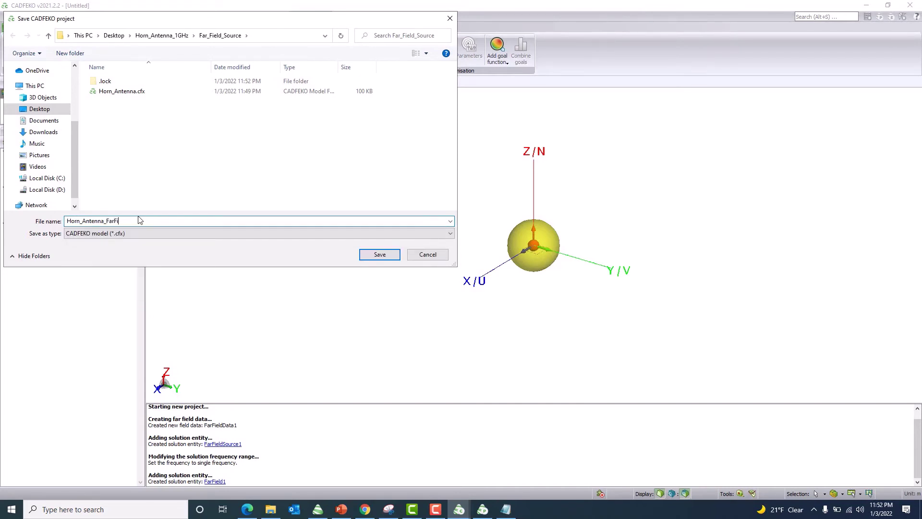
text(eld_Source)
key(Return)
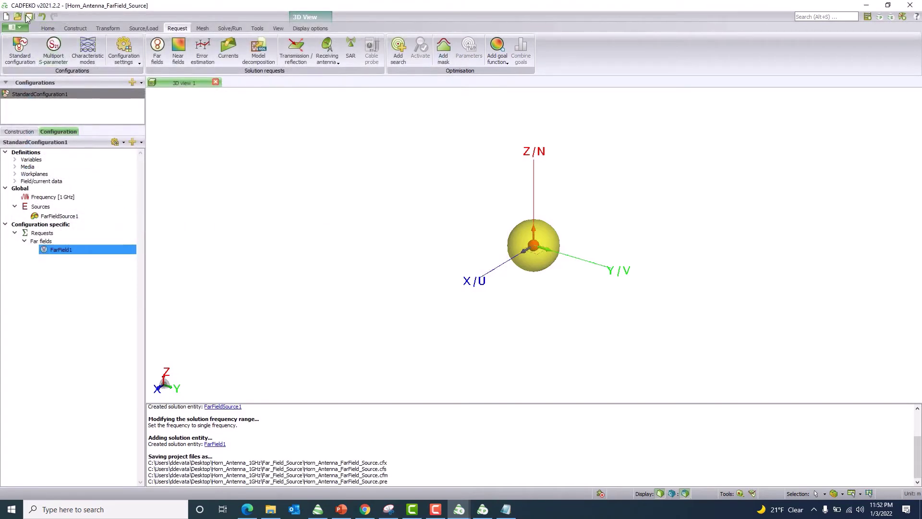
click(29, 17)
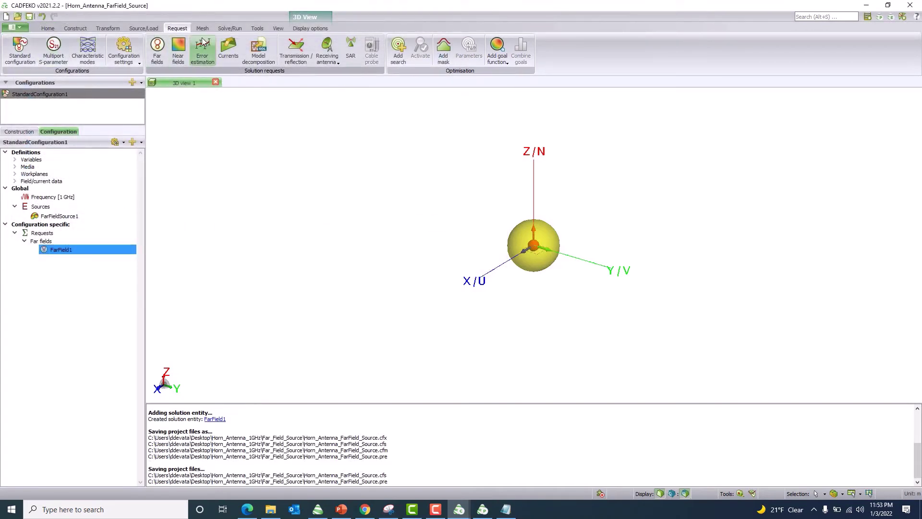
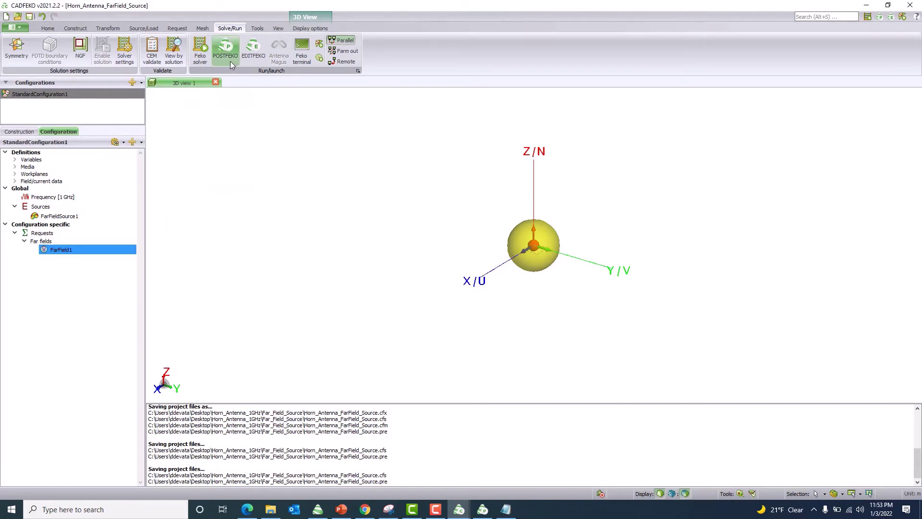
Step: Switch to POSTFEKO, dismiss the solution warnings, and plot FarField1 in the 3D view as total gain in dB
click(227, 57)
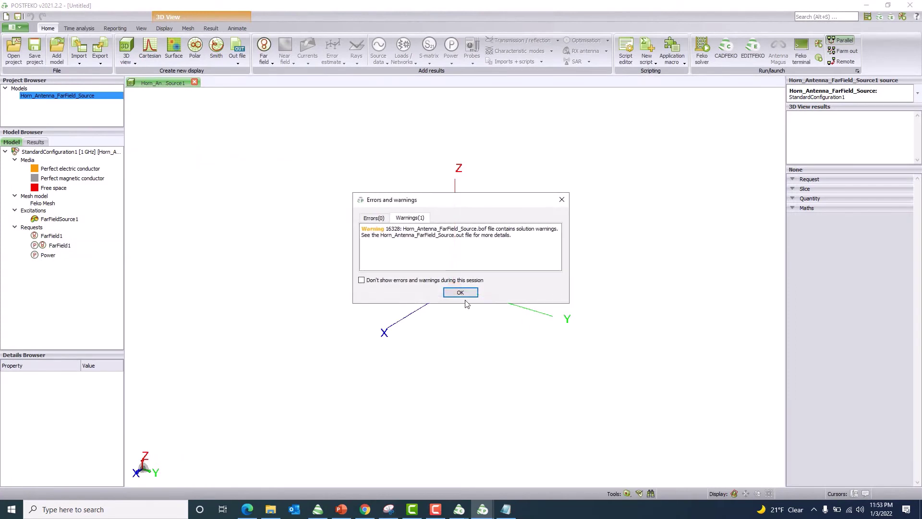
click(461, 292)
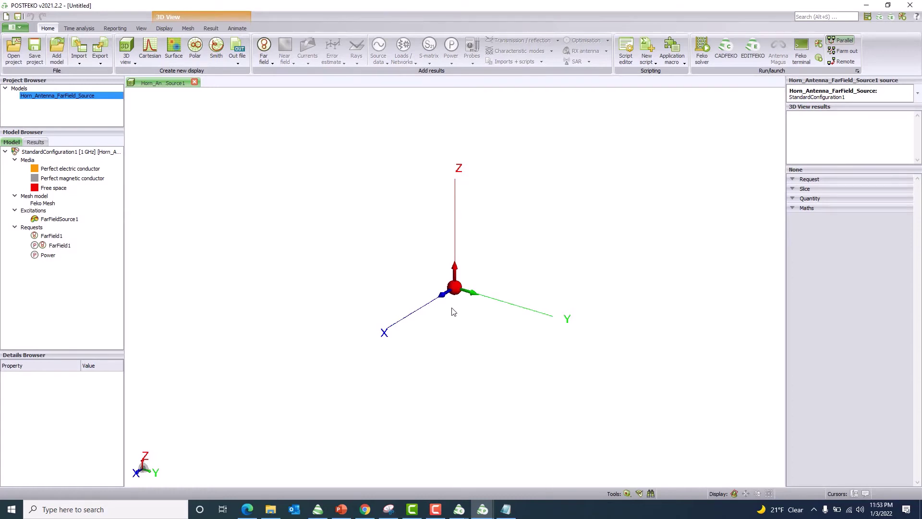
click(263, 64)
click(271, 90)
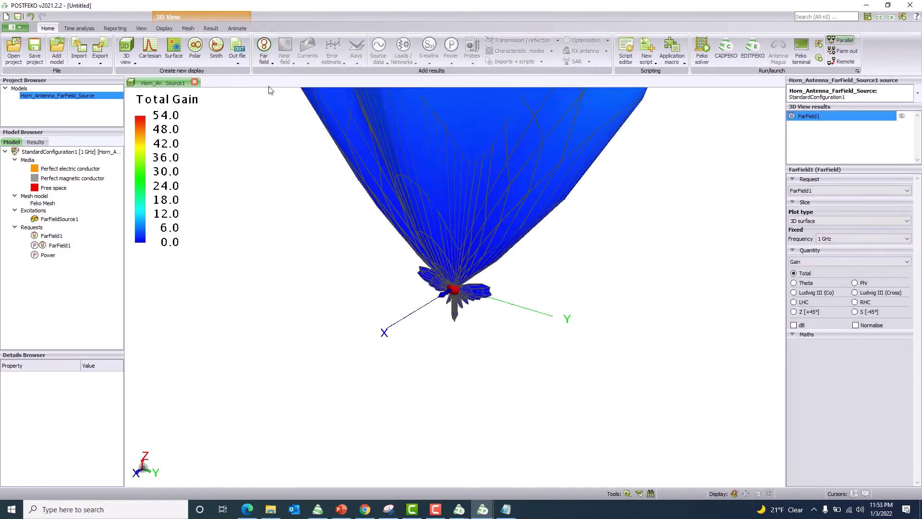
click(794, 325)
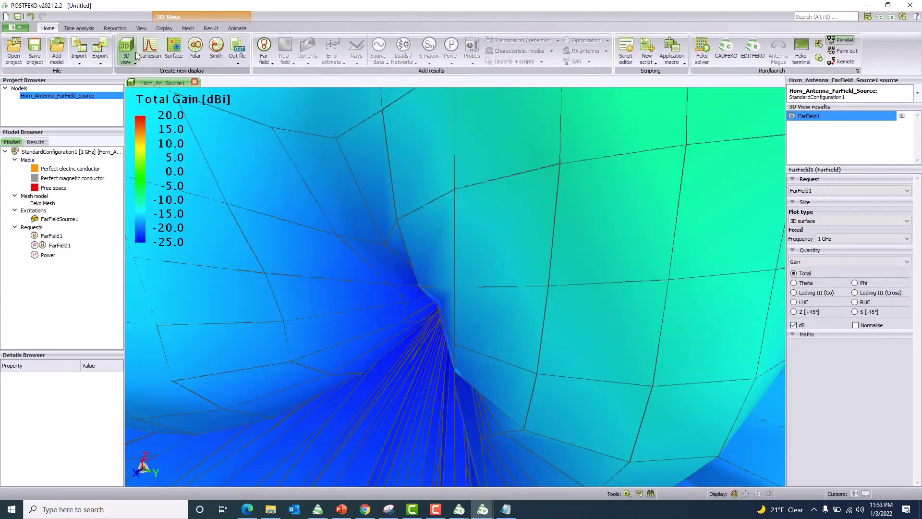
Step: Hide the grid lines on the 3D far field pattern and set its surface opacity to 20 %
click(141, 28)
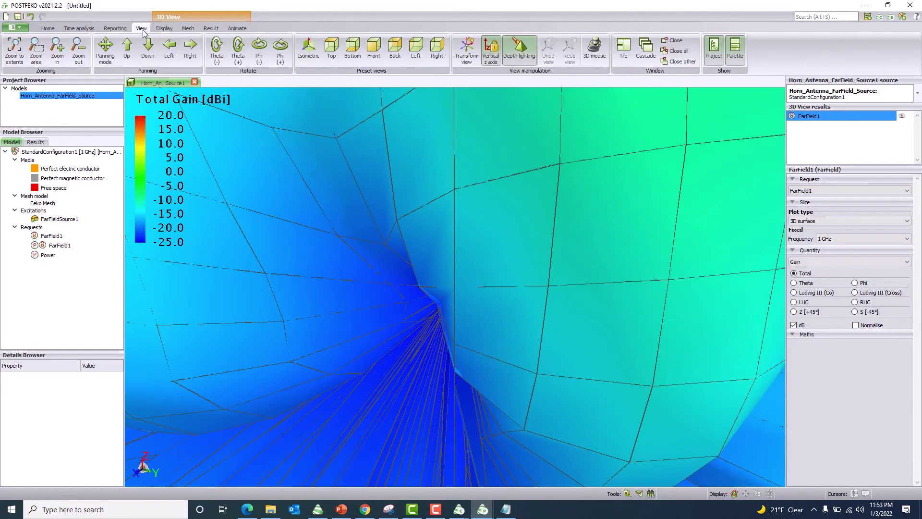
click(79, 48)
click(78, 48)
click(78, 48)
click(78, 48)
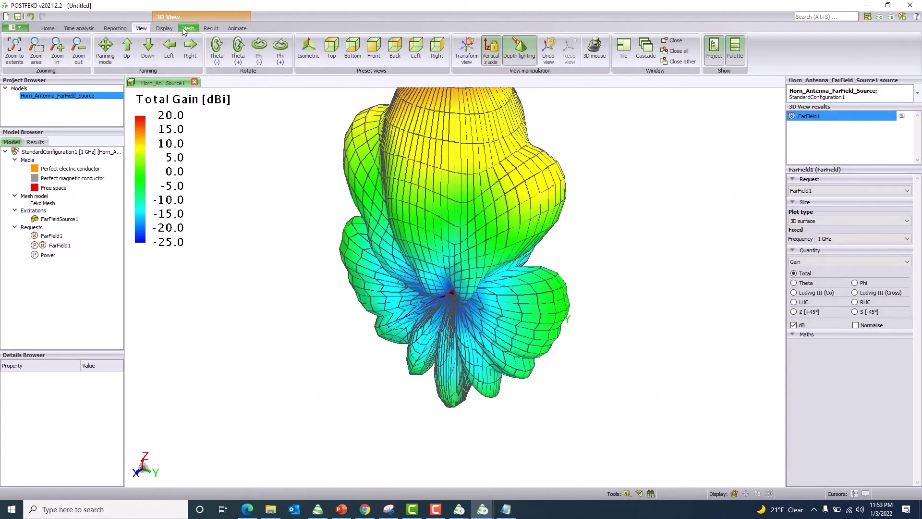
click(162, 29)
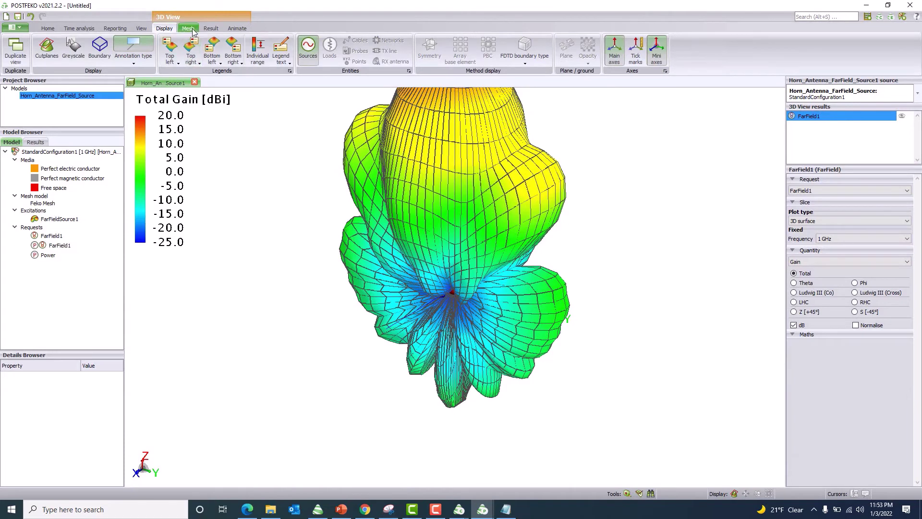
click(210, 28)
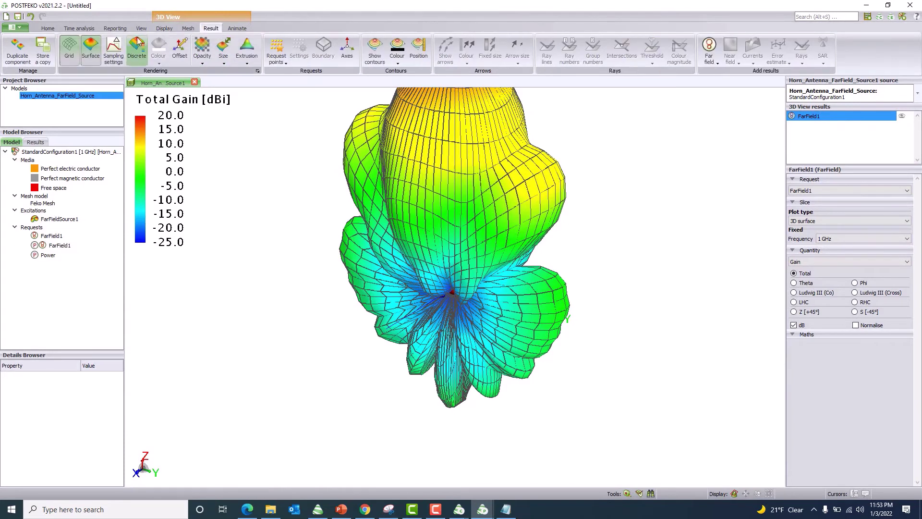
click(70, 53)
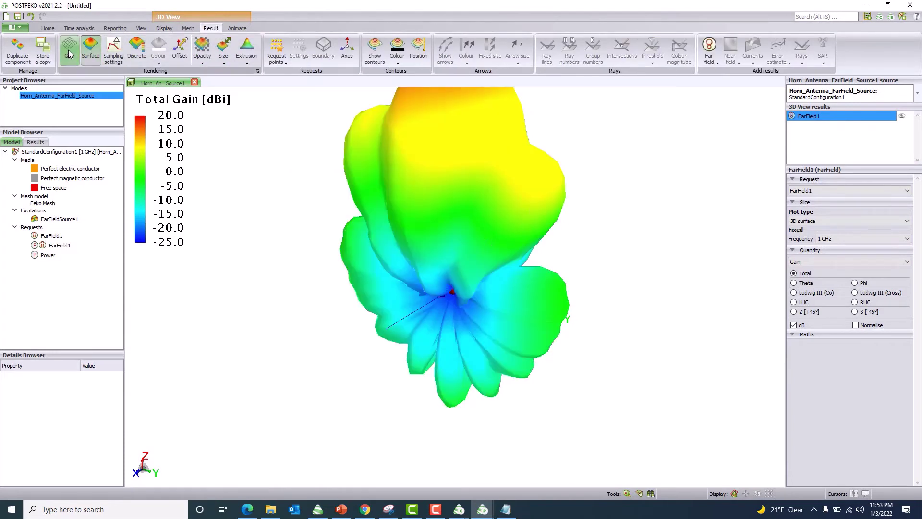
click(202, 57)
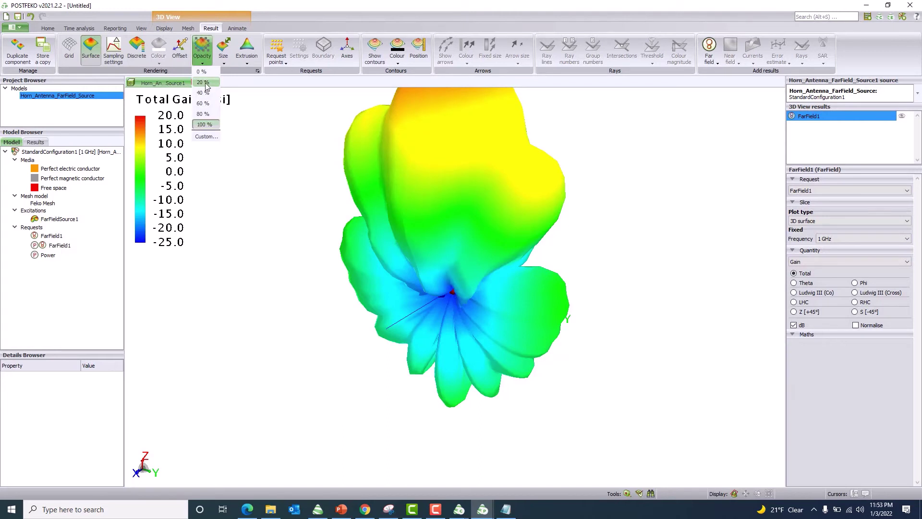
click(202, 82)
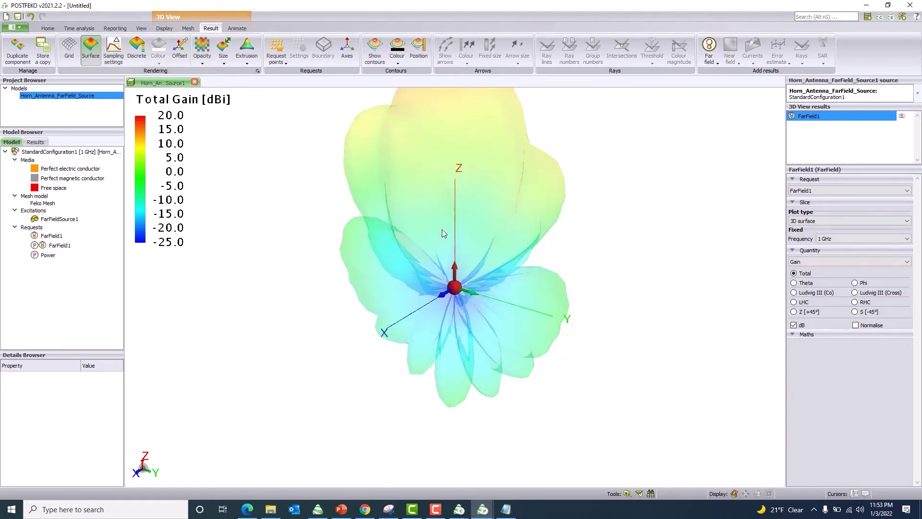
Step: Add the original horn model Horn_Antenna.fek to the POSTFEKO project for comparison
click(163, 29)
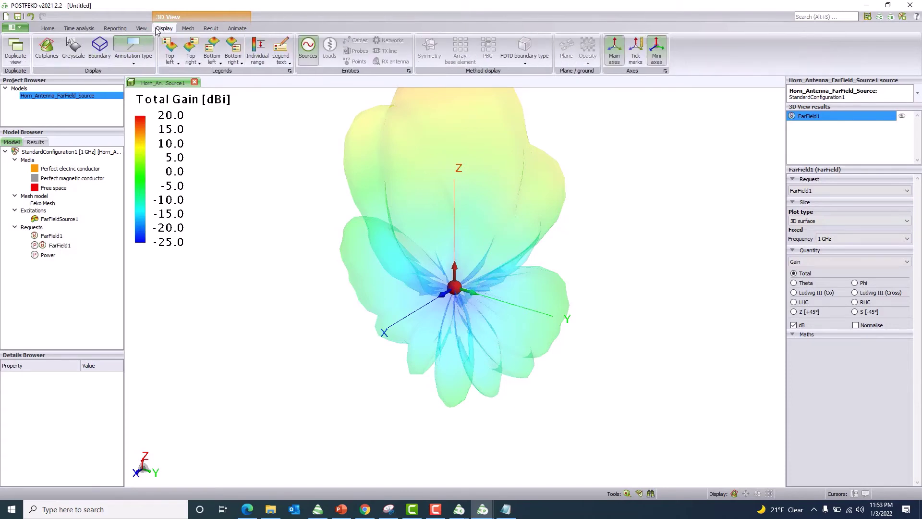
click(142, 28)
click(107, 50)
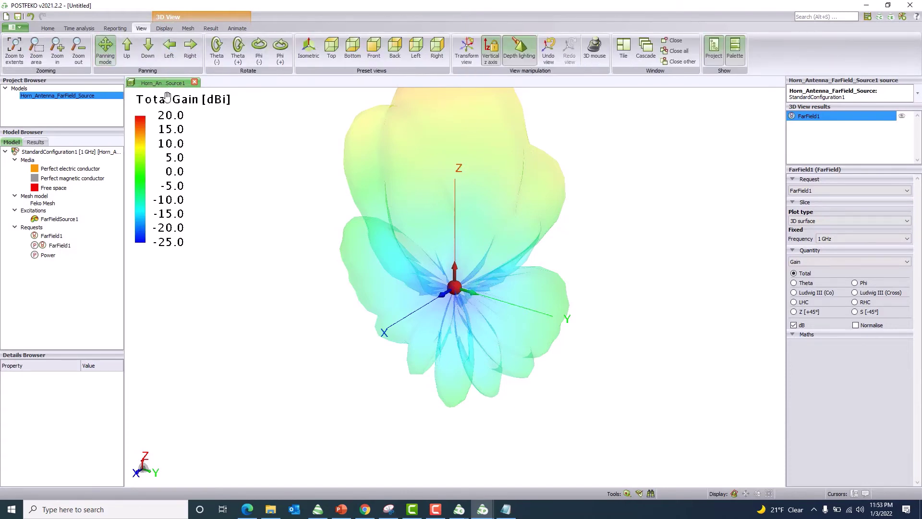
drag(417, 237, 370, 288)
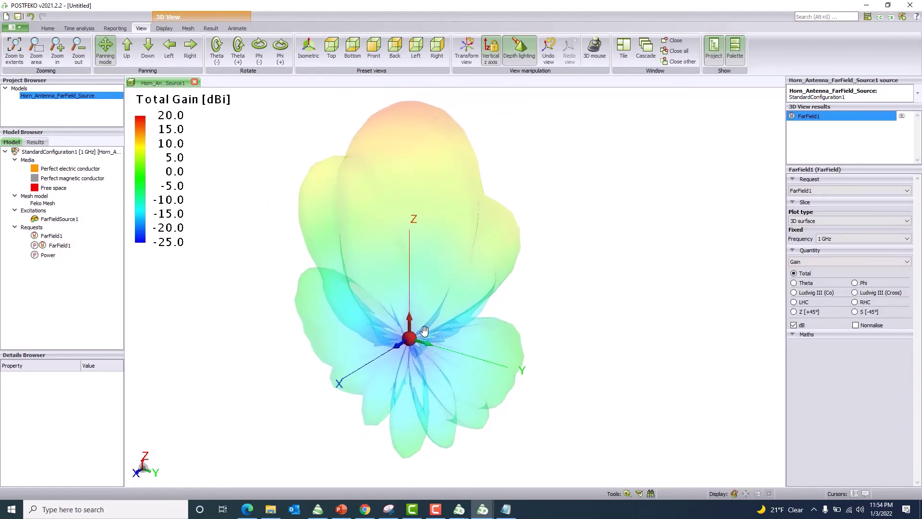
click(48, 28)
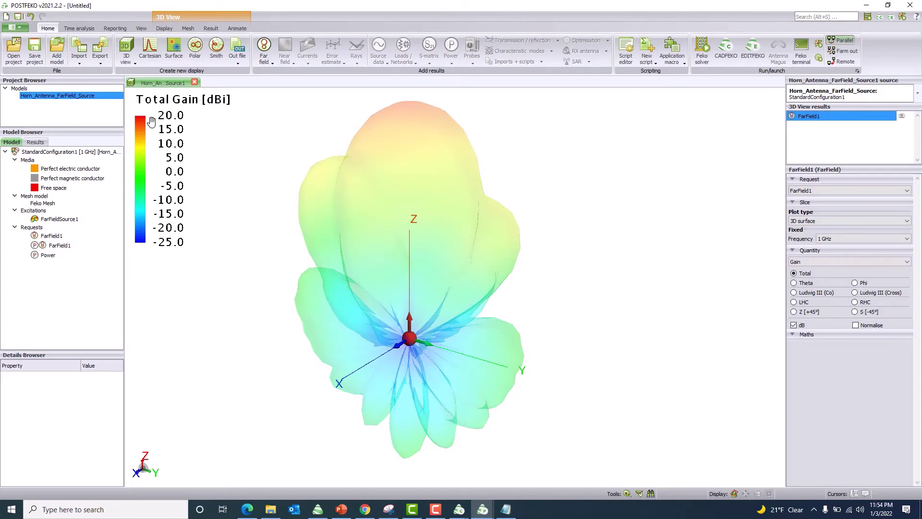
click(57, 54)
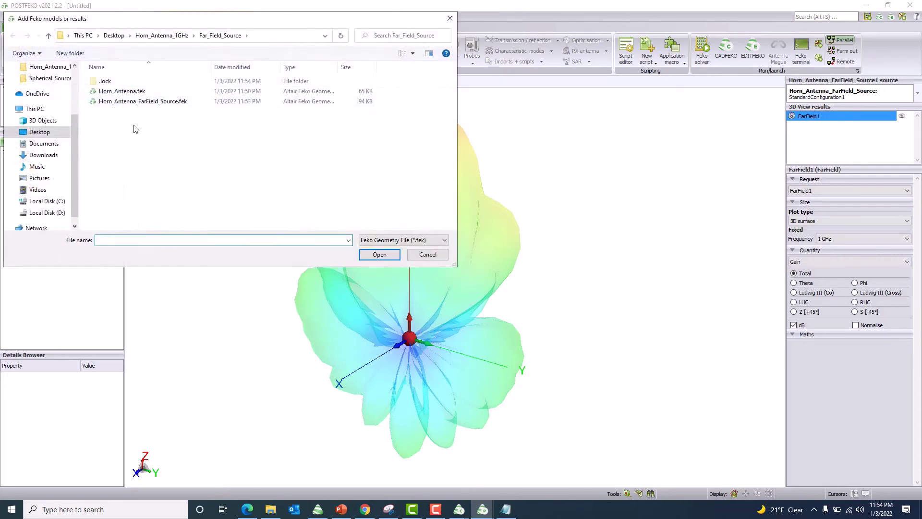
click(134, 91)
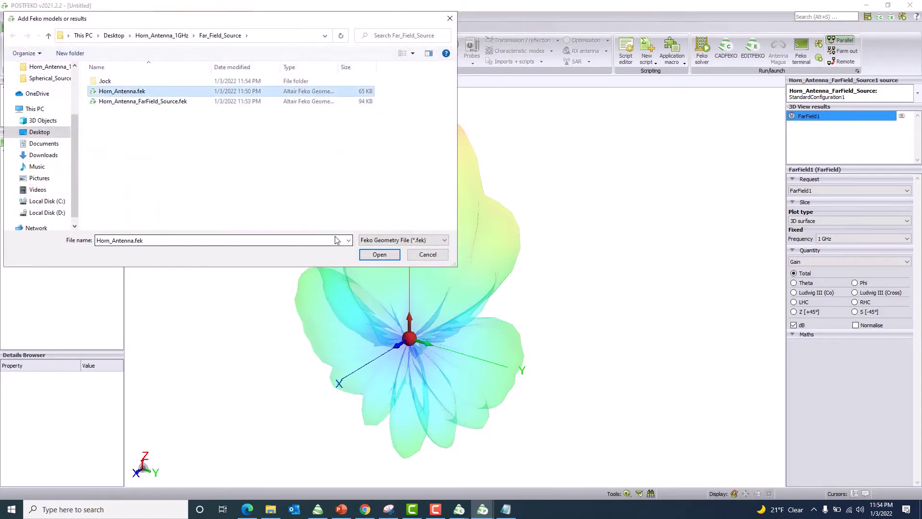
click(381, 255)
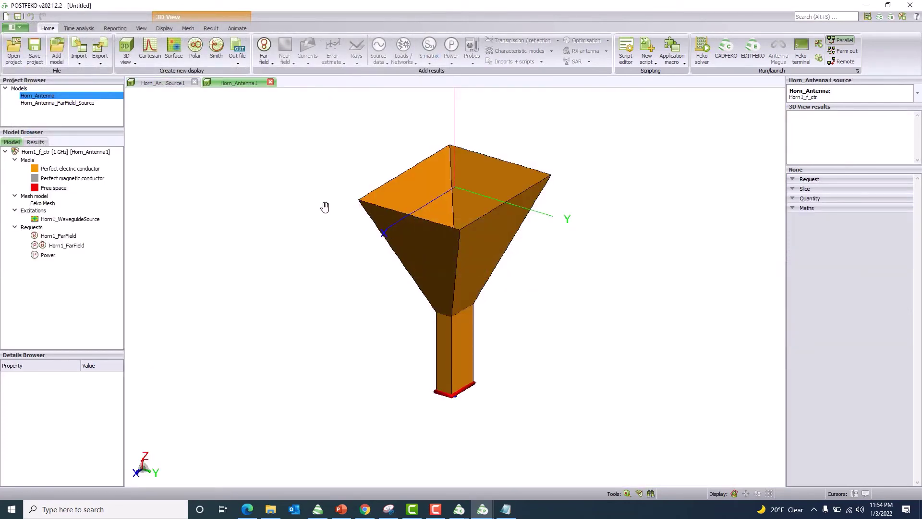
Step: Create a polar graph of Horn1_FarField showing total gain in dB, with Theta (wrapped) as the independent axis
click(159, 83)
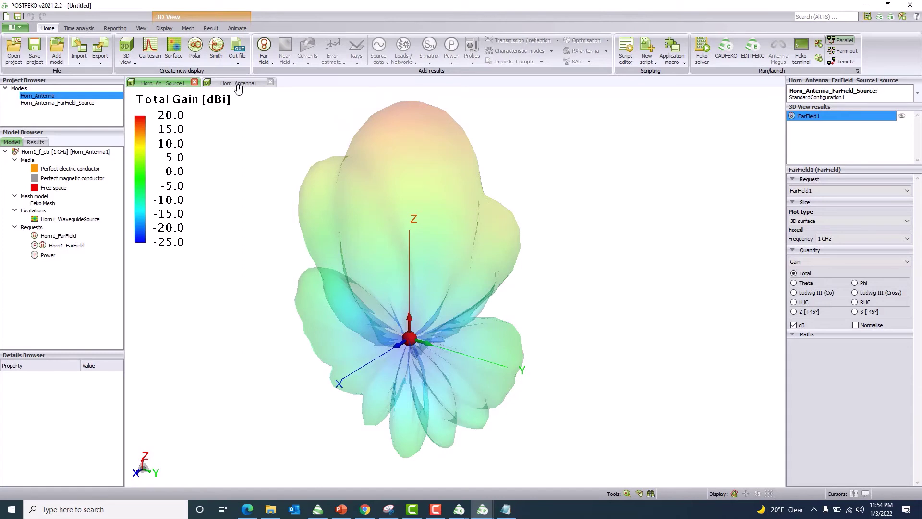
click(142, 28)
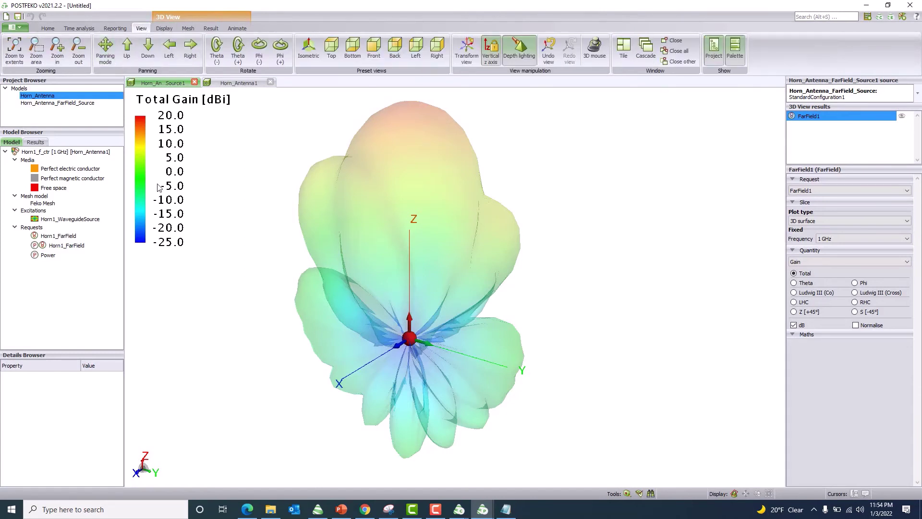
click(46, 28)
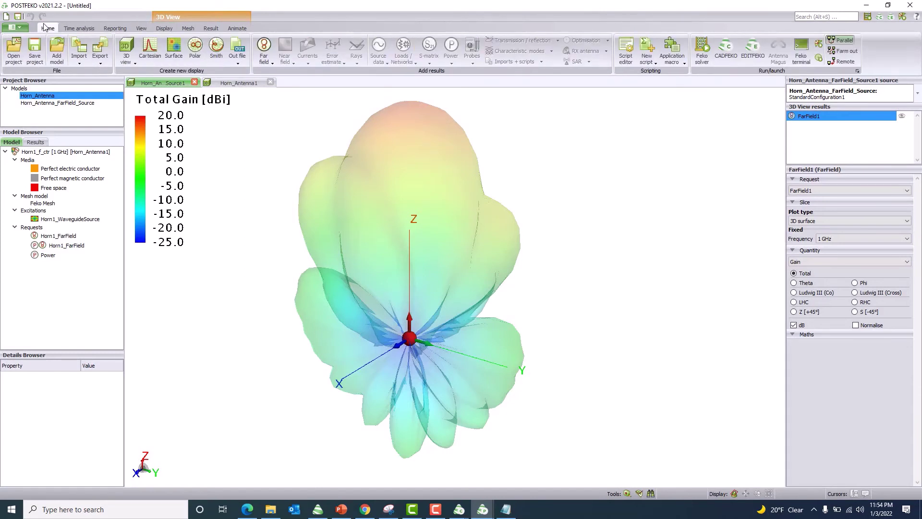
click(195, 48)
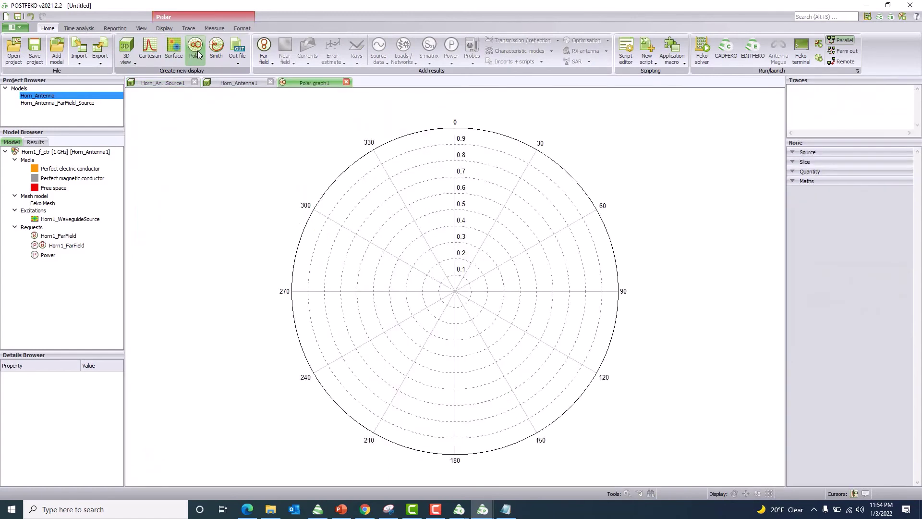
click(270, 61)
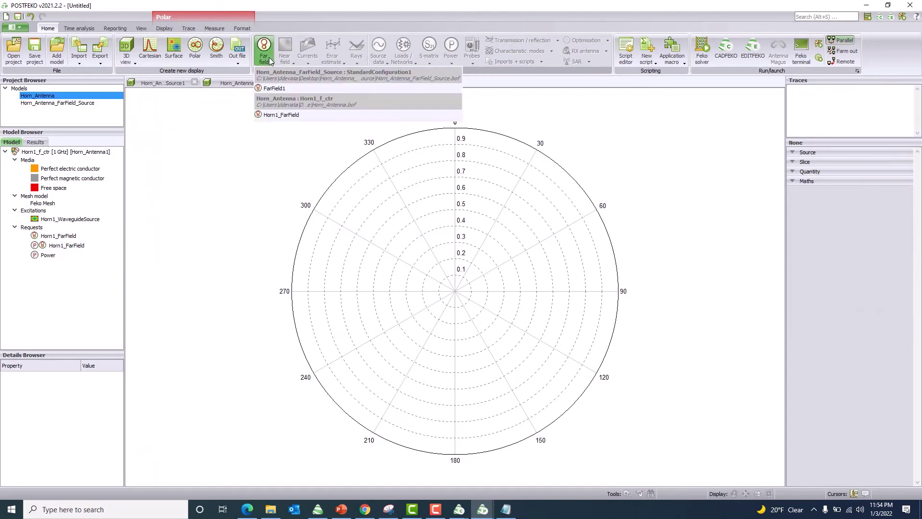
click(276, 115)
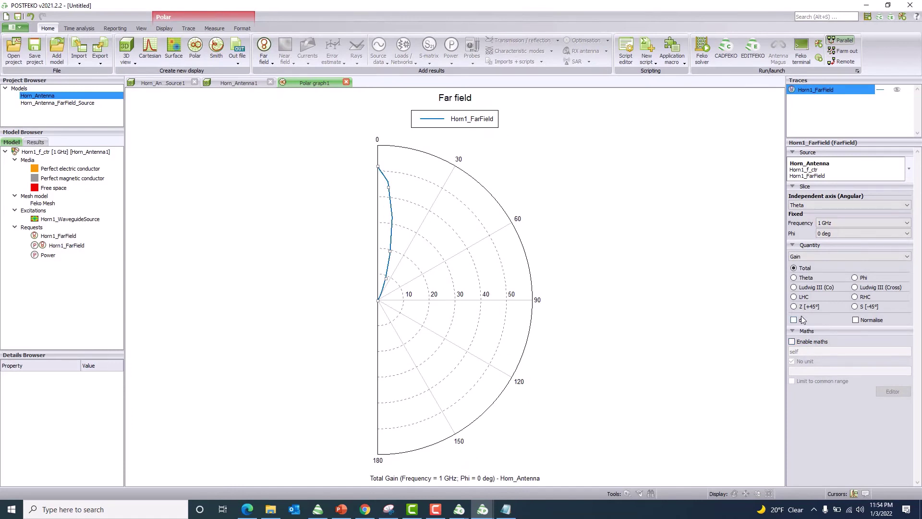
click(794, 320)
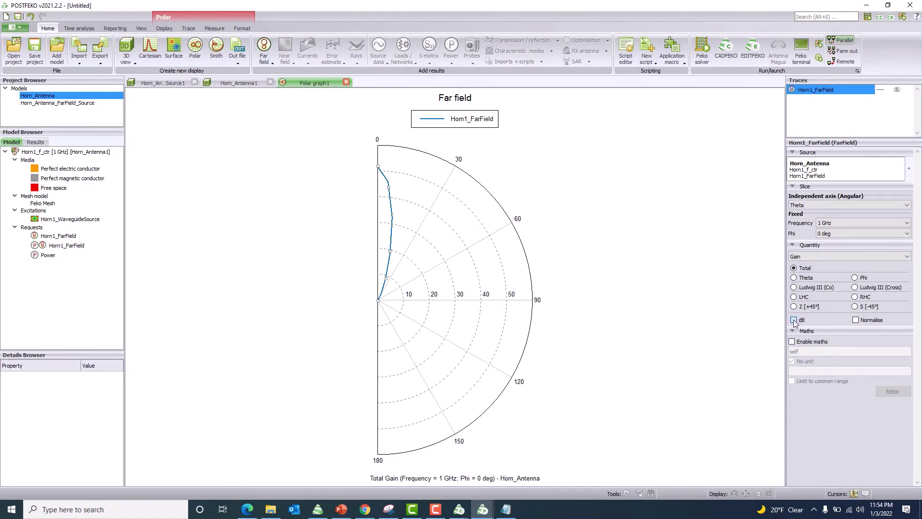
click(829, 206)
click(812, 219)
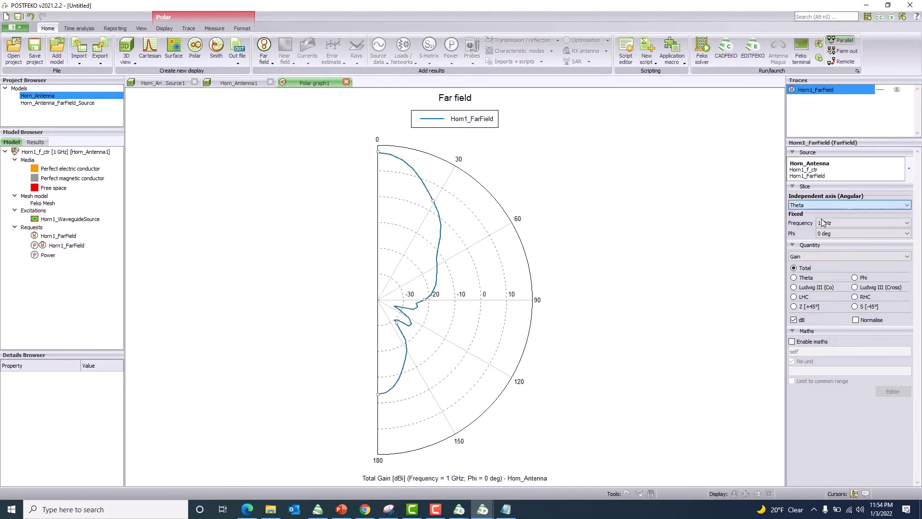
Step: Add FarField1 from the far-field source model to the polar graph, with Theta (wrapped) as its independent axis
click(264, 52)
click(278, 89)
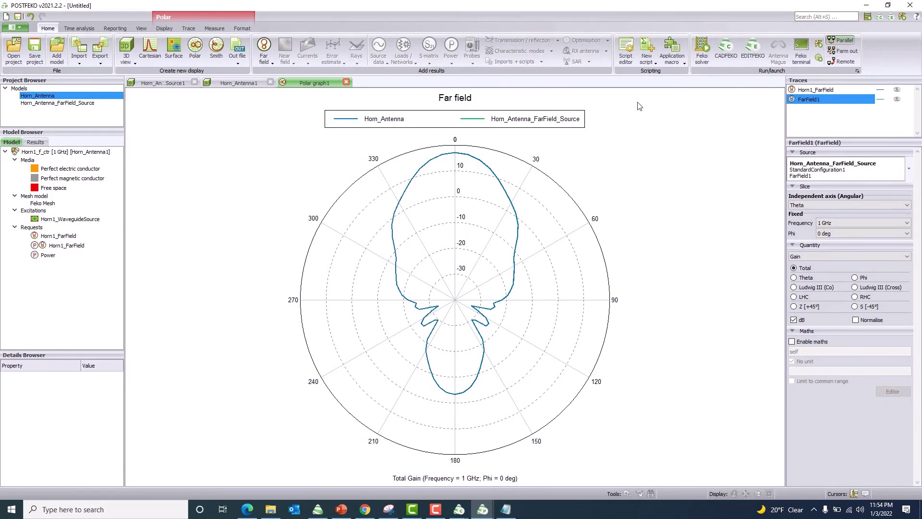
click(798, 207)
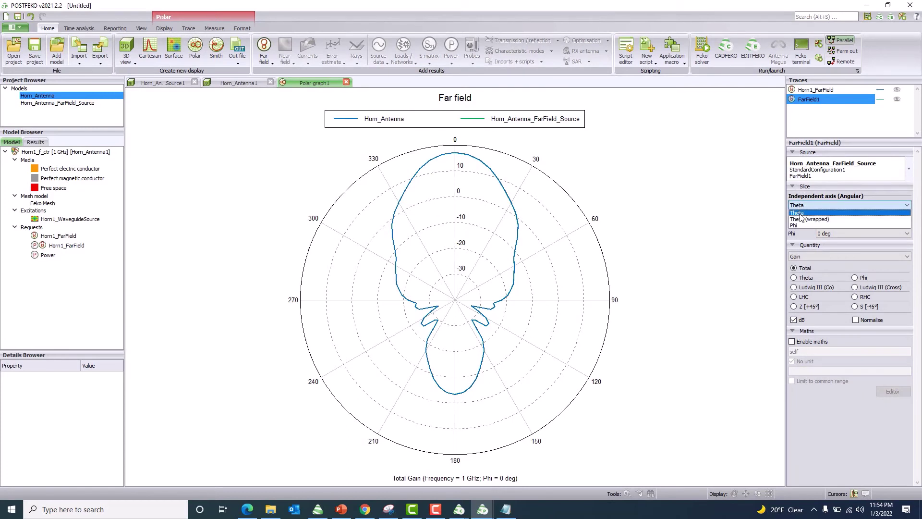
click(803, 219)
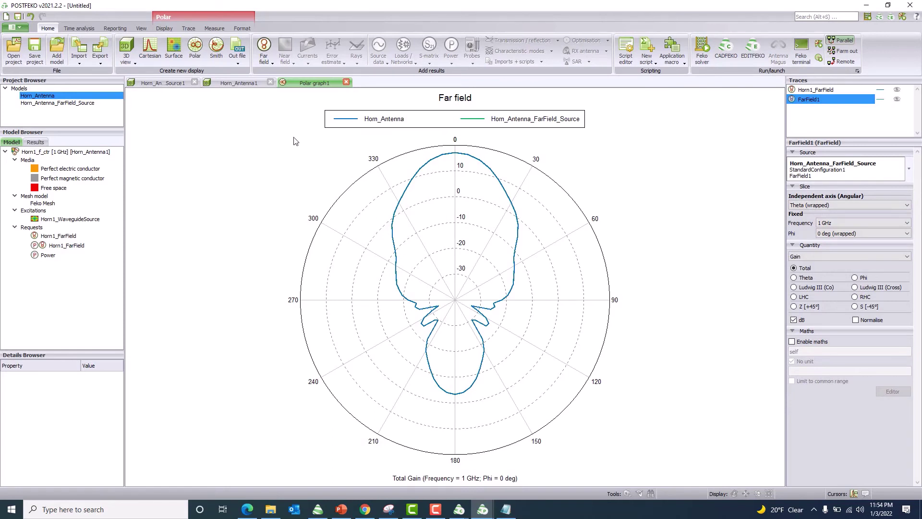
Step: Give the FarField1 trace filled circle markers to distinguish it from the horn antenna trace
click(241, 29)
click(239, 61)
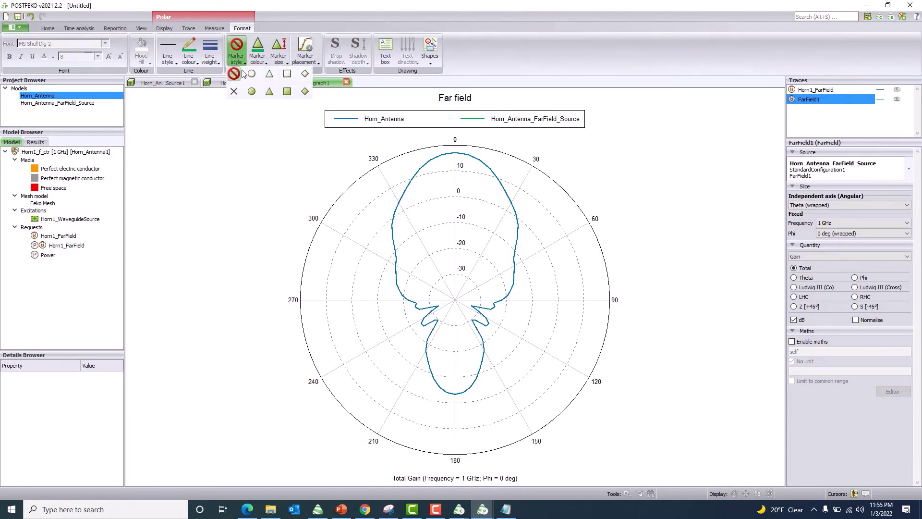
click(251, 91)
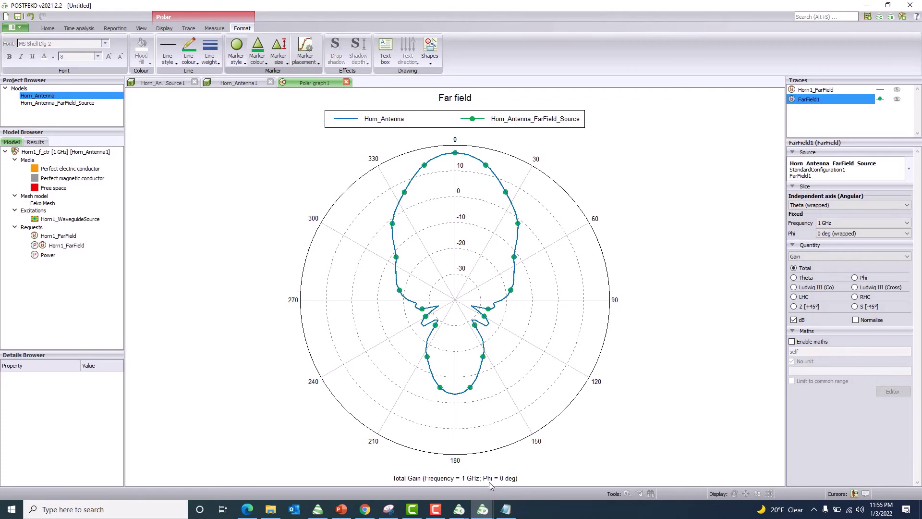
Step: Switch to PowerPoint and present the Equivalent Source Modeling slide and the horn antenna far field results slide as a slide show
click(342, 510)
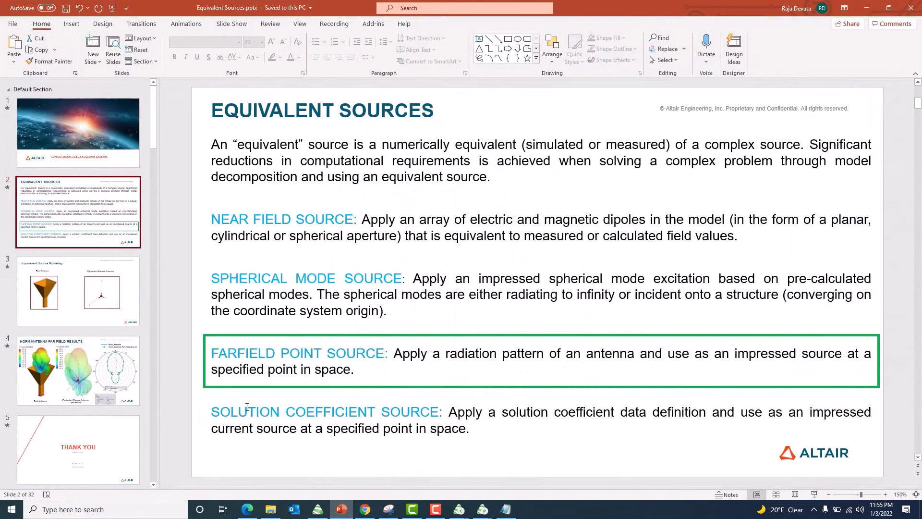
click(138, 321)
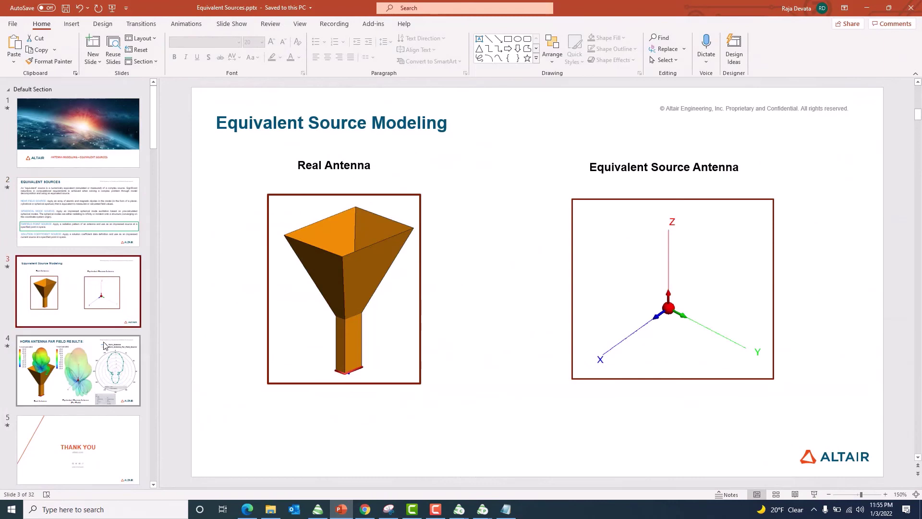
click(814, 495)
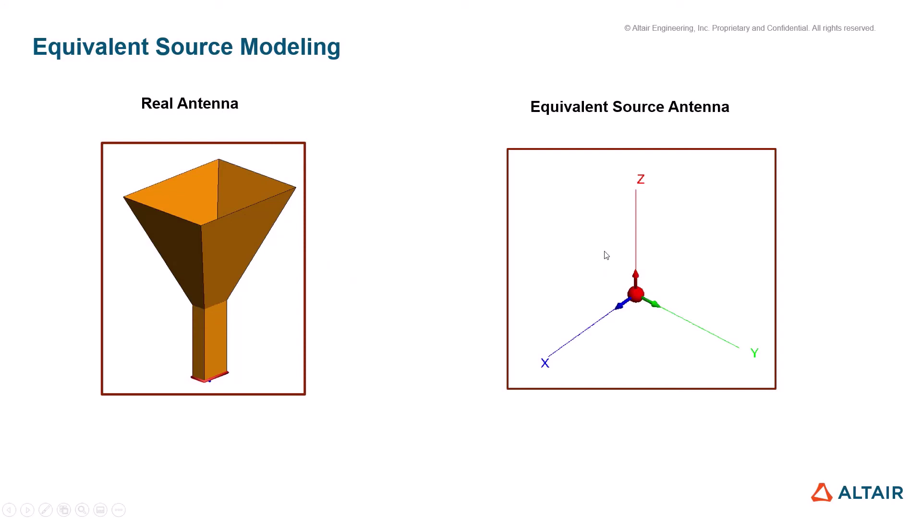
click(613, 319)
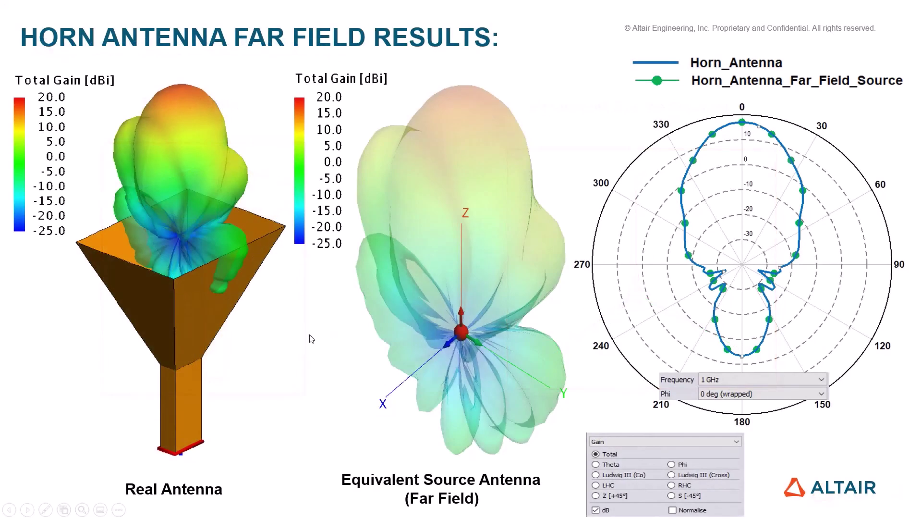